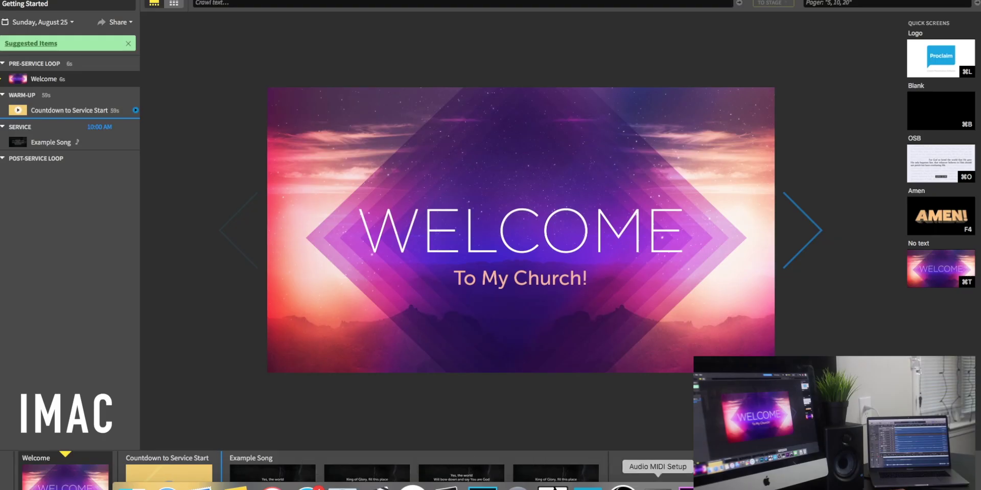
- Launch Audio MIDI Setup through a Spotlight search for 'aud'
{"action": "left_click", "coordinate": [658, 486]}
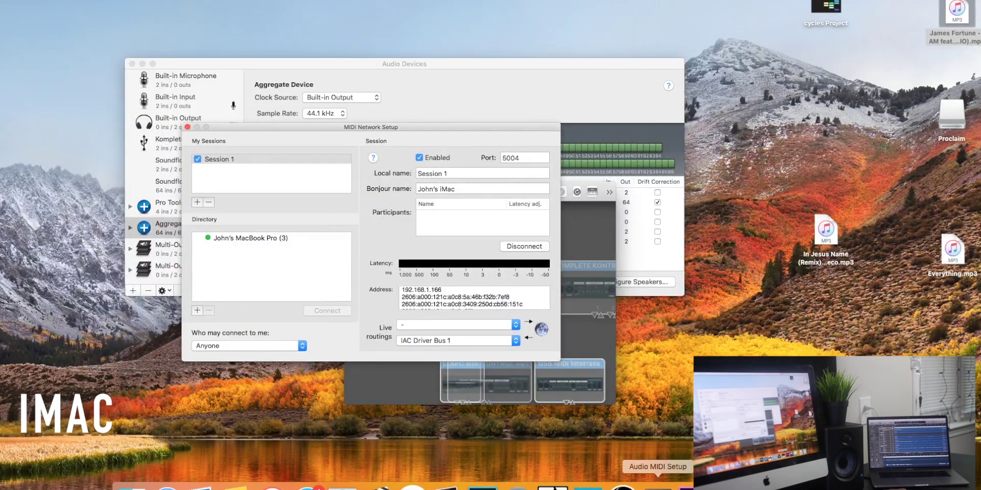
{"action": "key", "text": "super+space"}
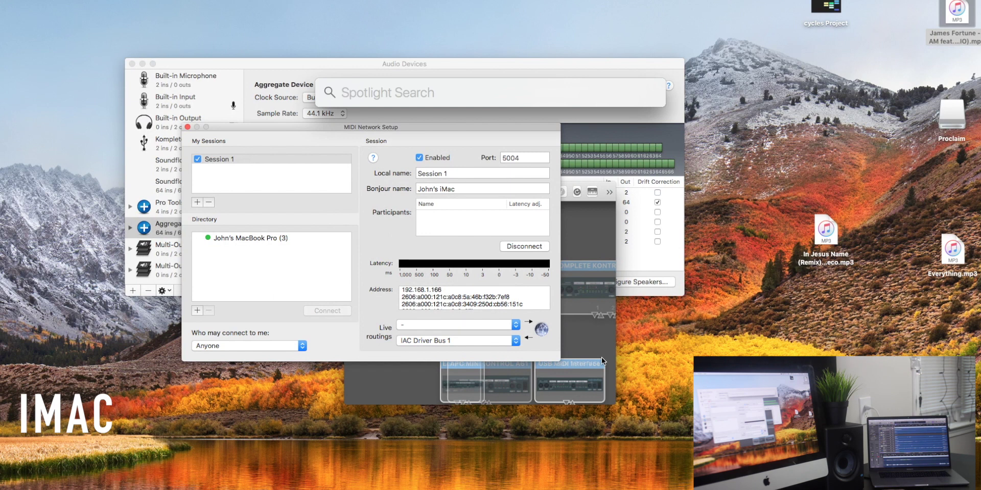
{"action": "type", "text": "audio MIDI Setup"}
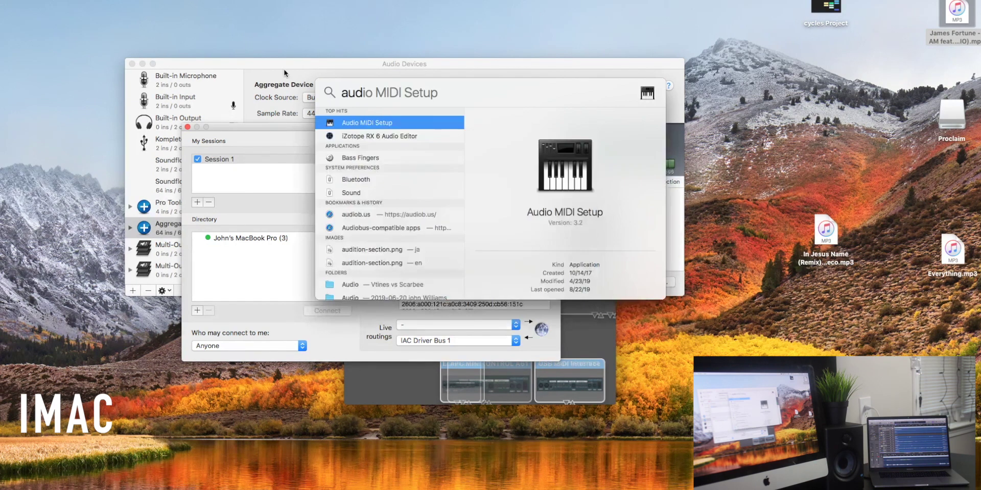
{"action": "key", "text": "Return"}
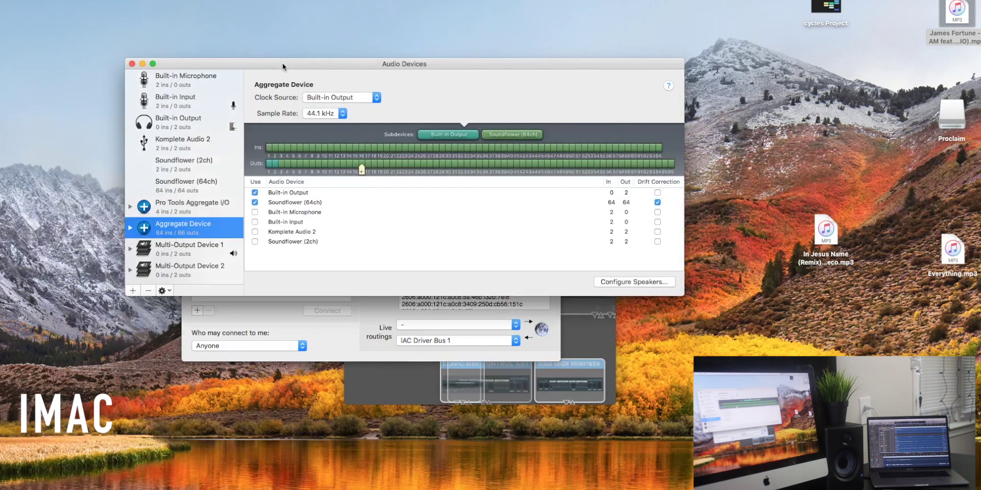
- Close the MIDI network settings window and show the MIDI Studio device view
{"action": "left_click", "coordinate": [355, 347]}
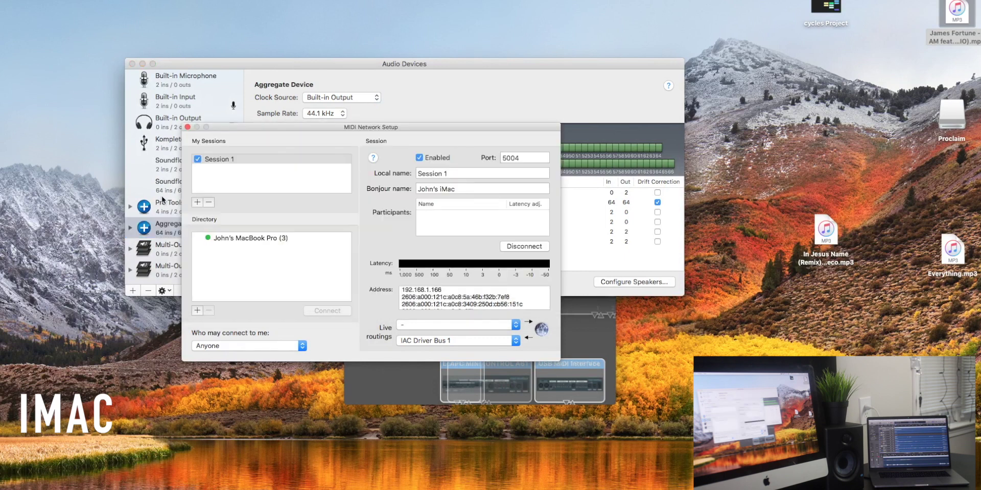
{"action": "left_click", "coordinate": [153, 0]}
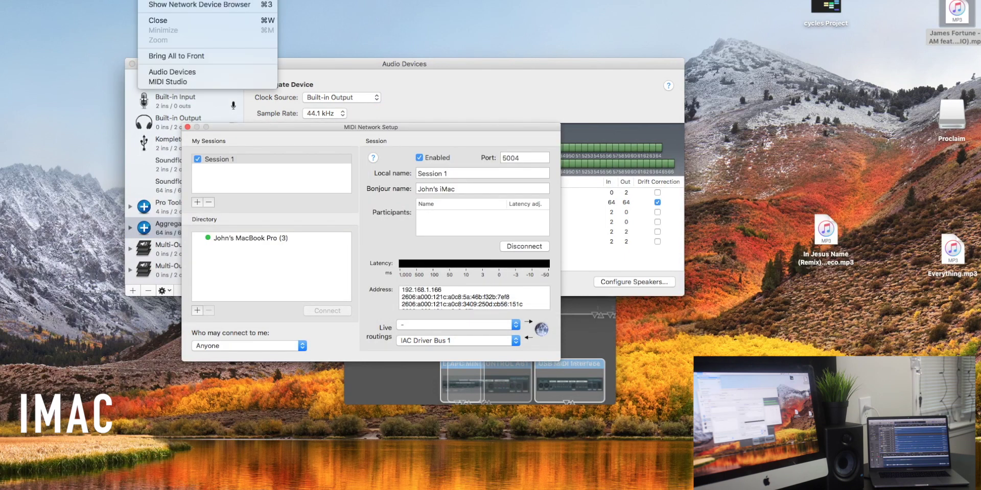
{"action": "left_click", "coordinate": [172, 72]}
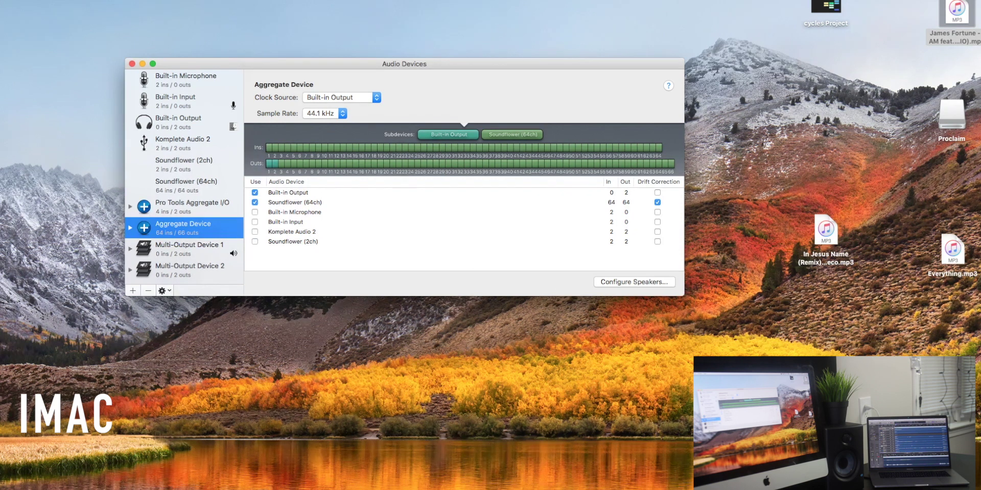
{"action": "left_click", "coordinate": [154, 0]}
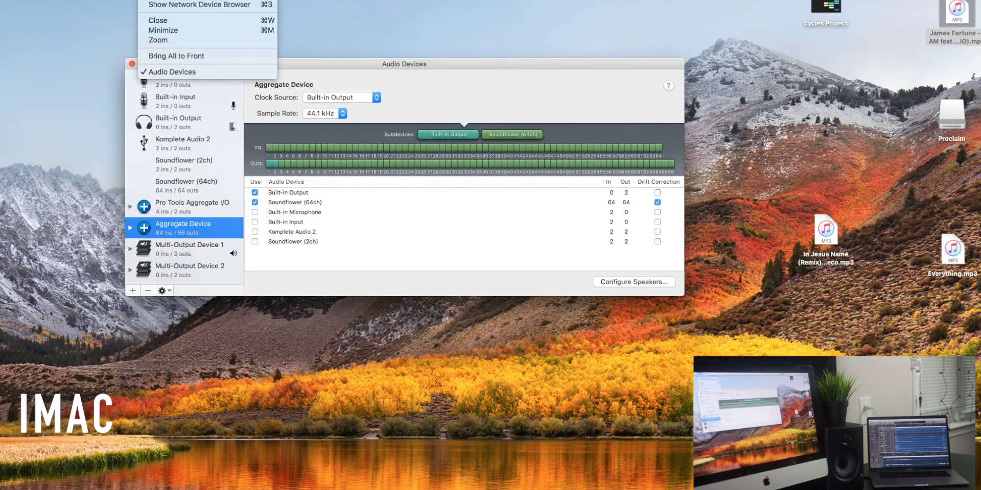
{"action": "left_click", "coordinate": [160, 1]}
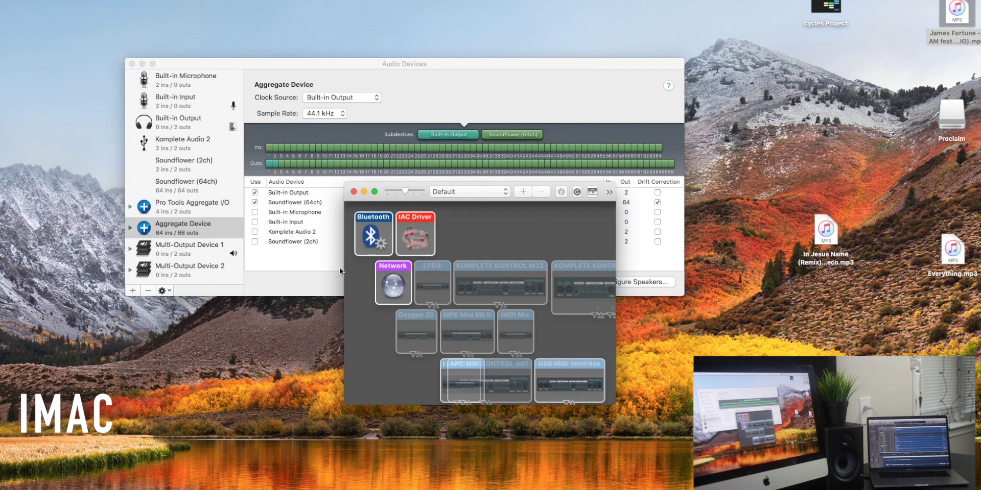
- Make the IAC Driver online, then select the Network device
{"action": "double_click", "coordinate": [427, 222]}
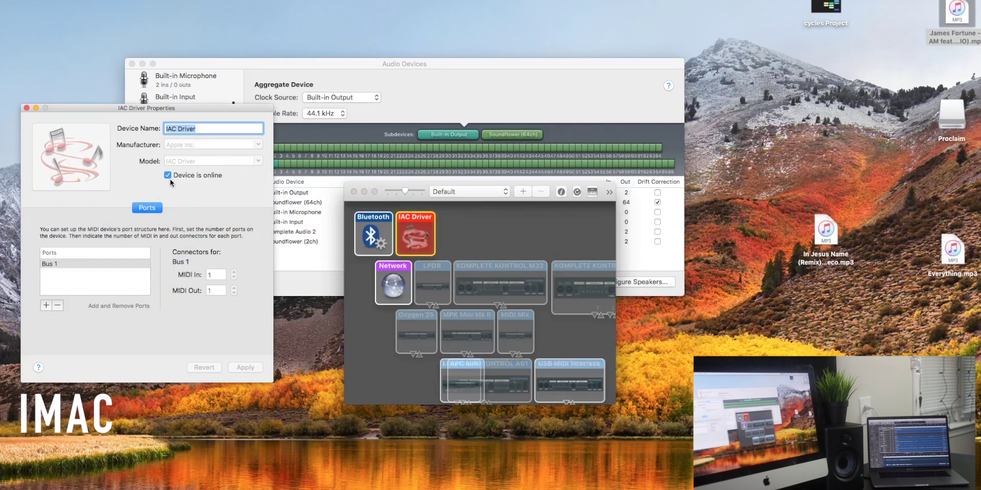
{"action": "left_click", "coordinate": [167, 176]}
{"action": "left_click", "coordinate": [26, 108]}
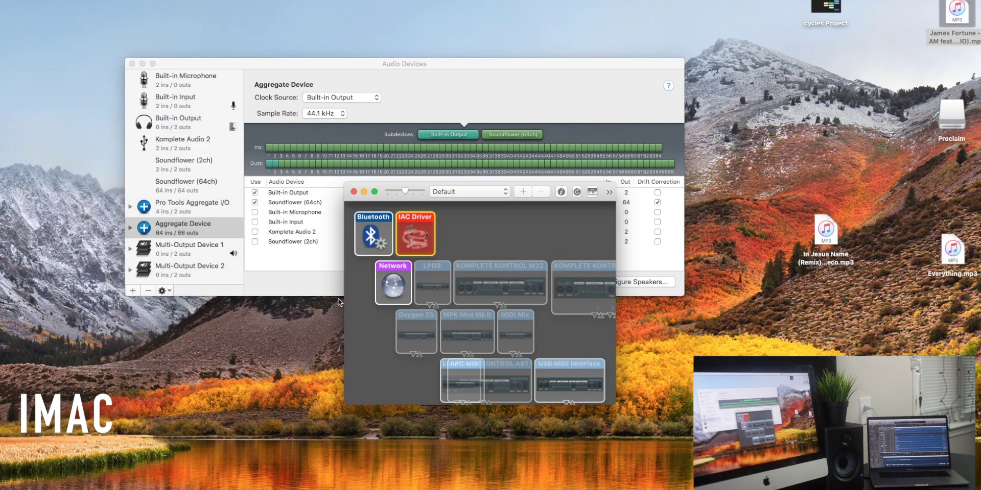
{"action": "left_click", "coordinate": [389, 274]}
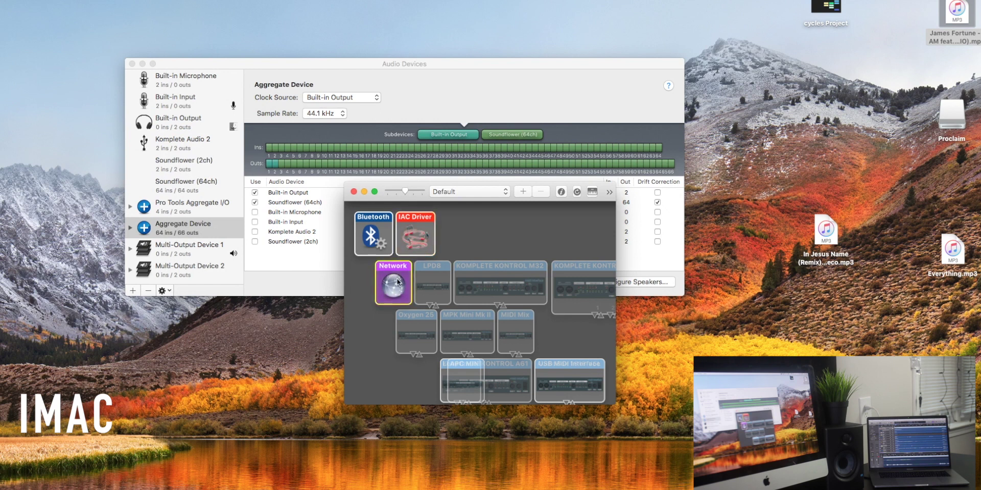
{"action": "double_click", "coordinate": [390, 276]}
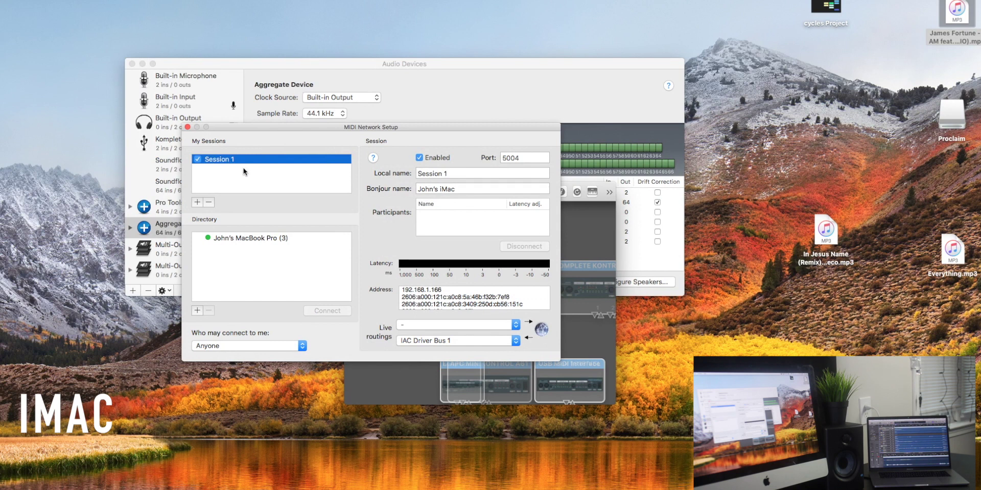
- Add and remove a spare Session 2, leaving Session 1 selected
{"action": "left_click", "coordinate": [194, 203]}
{"action": "left_click", "coordinate": [215, 168]}
{"action": "left_click", "coordinate": [209, 202]}
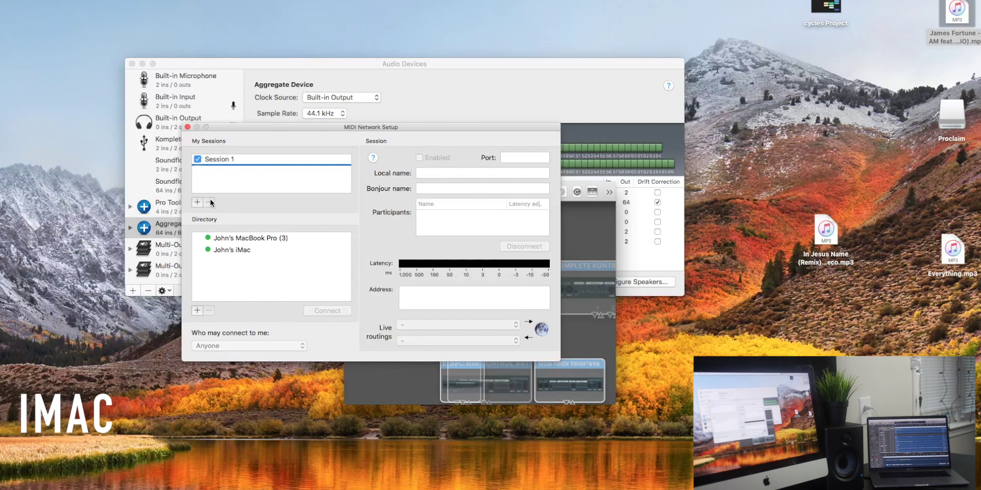
{"action": "left_click", "coordinate": [217, 159]}
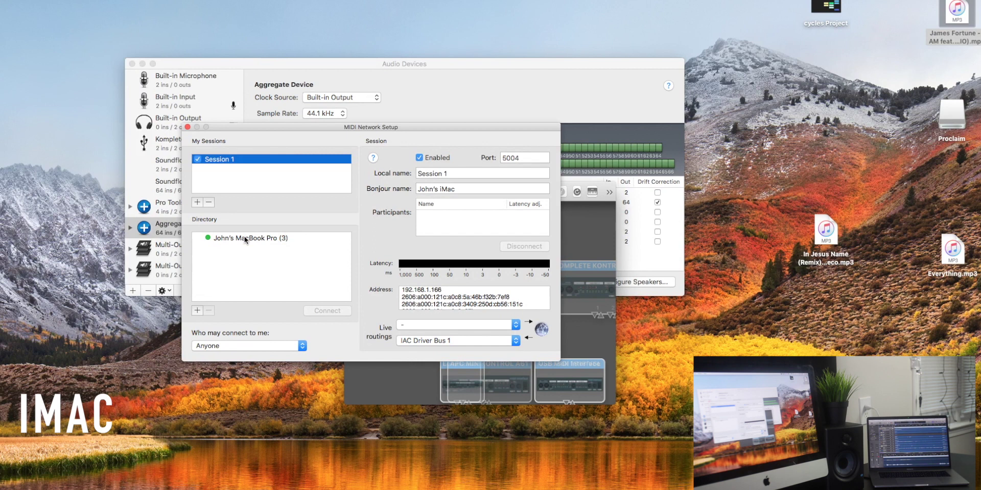
- Let Anyone connect and route Session 1 live to IAC Driver Bus 1
{"action": "left_click", "coordinate": [235, 350]}
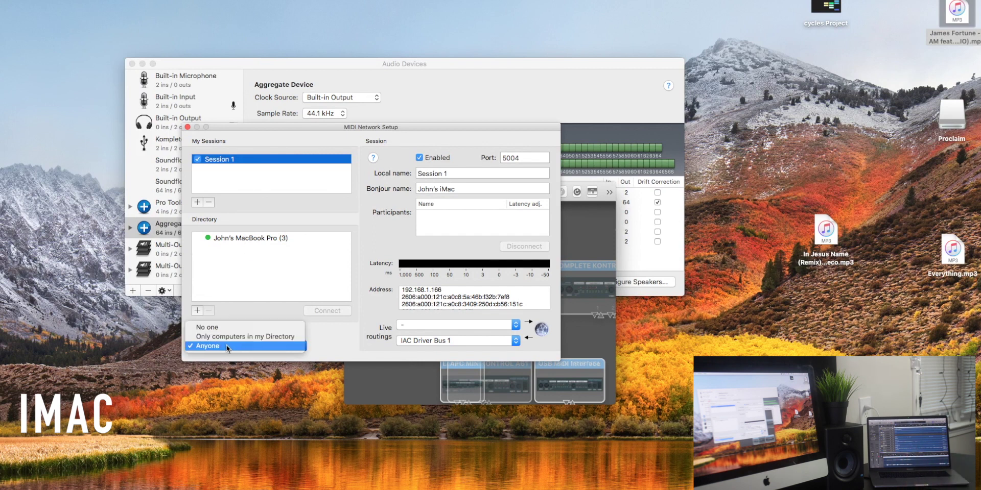
{"action": "left_click", "coordinate": [320, 348]}
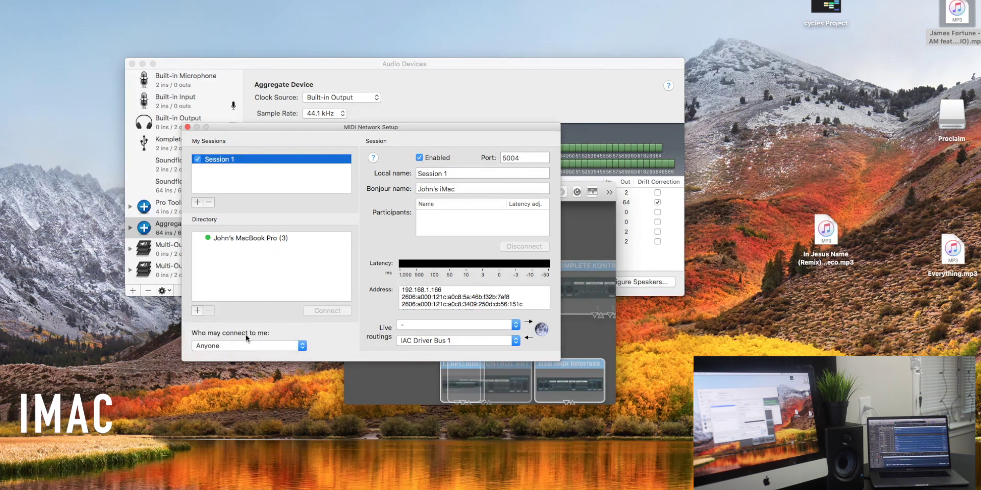
{"action": "left_click", "coordinate": [259, 345]}
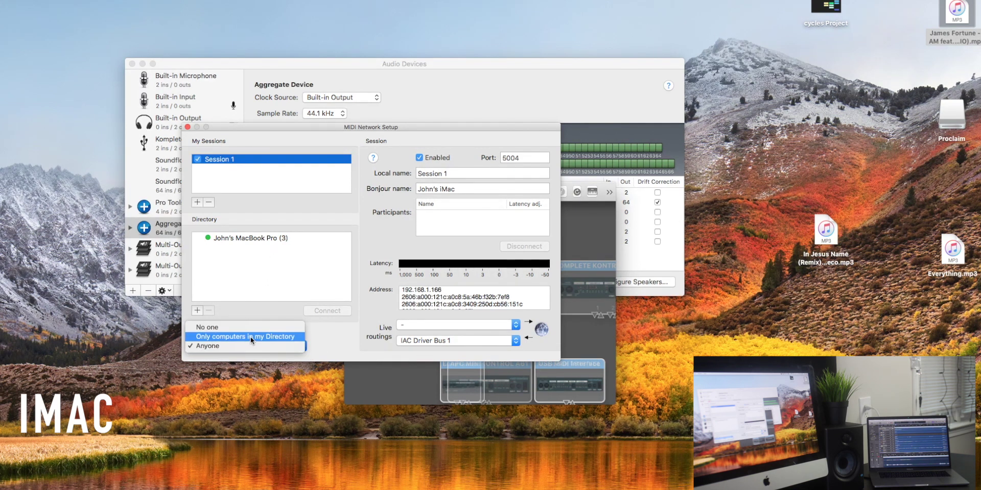
{"action": "left_click", "coordinate": [317, 339]}
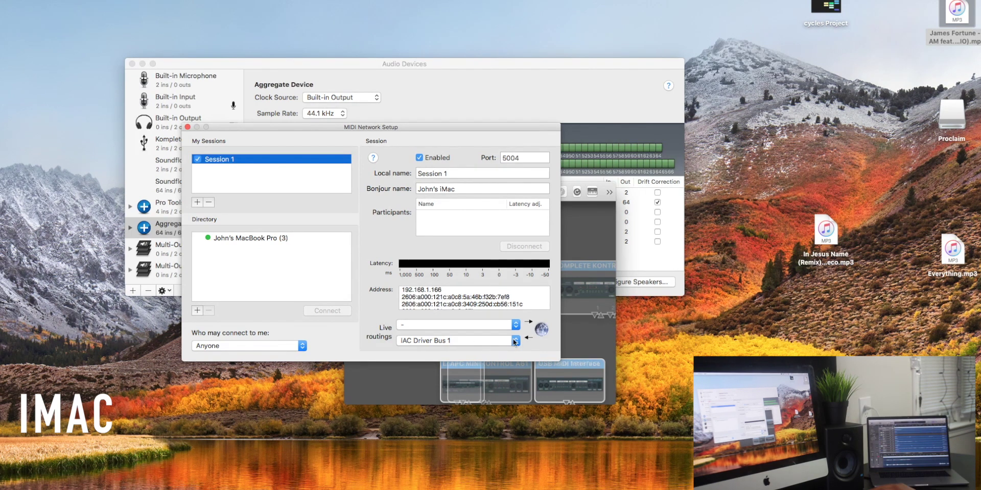
{"action": "left_click", "coordinate": [495, 343]}
{"action": "left_click", "coordinate": [495, 339]}
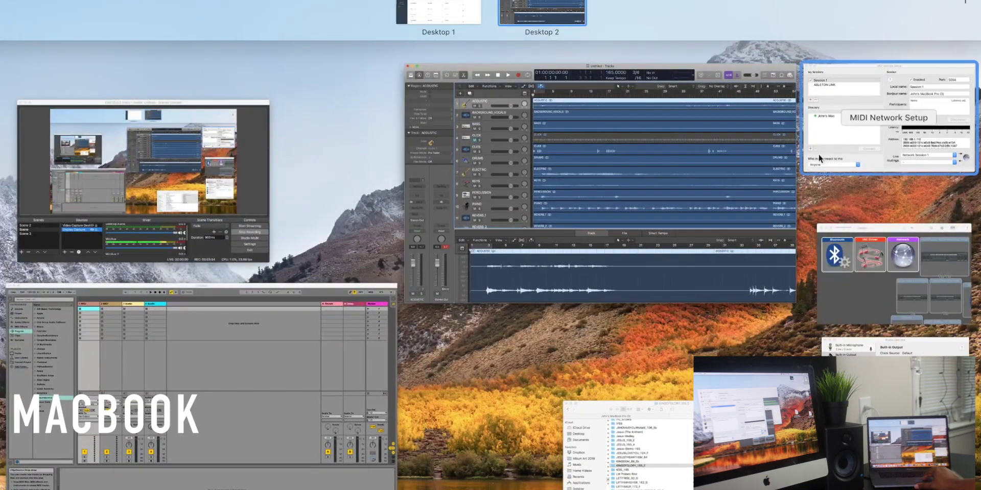
- Leave Mission Control with Escape, back to the MacBook's MIDI network settings
{"action": "key", "text": "Escape"}
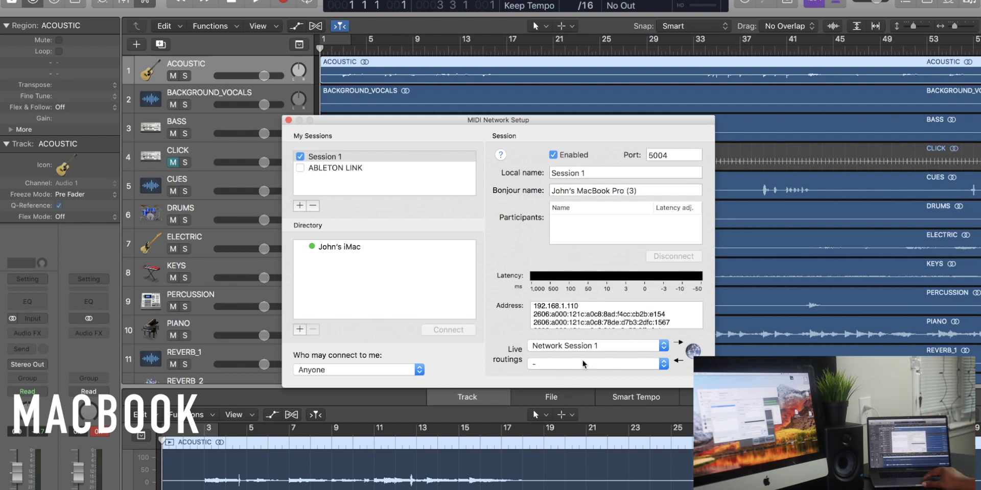
- Connect the MacBook's Session 1 to the iMac and confirm the MacBook in the iMac's directory
{"action": "left_click", "coordinate": [340, 250]}
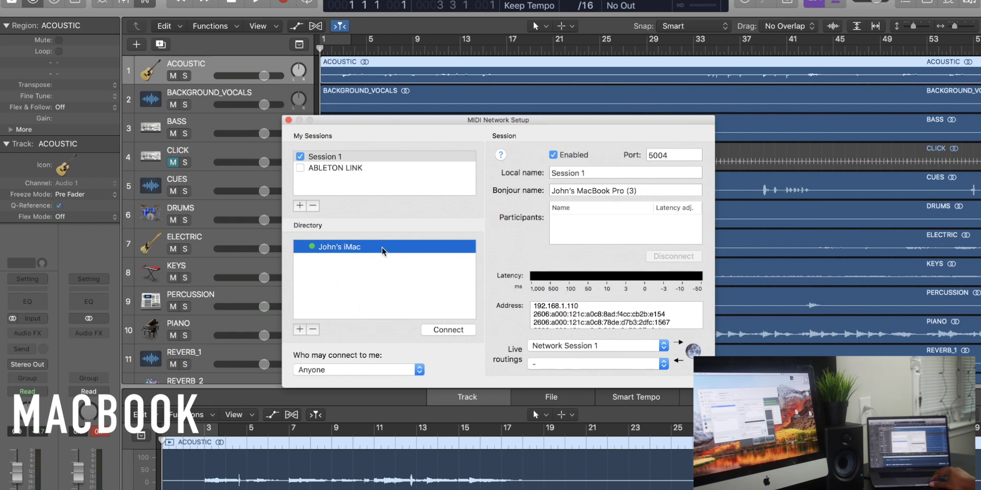
{"action": "left_click", "coordinate": [449, 330]}
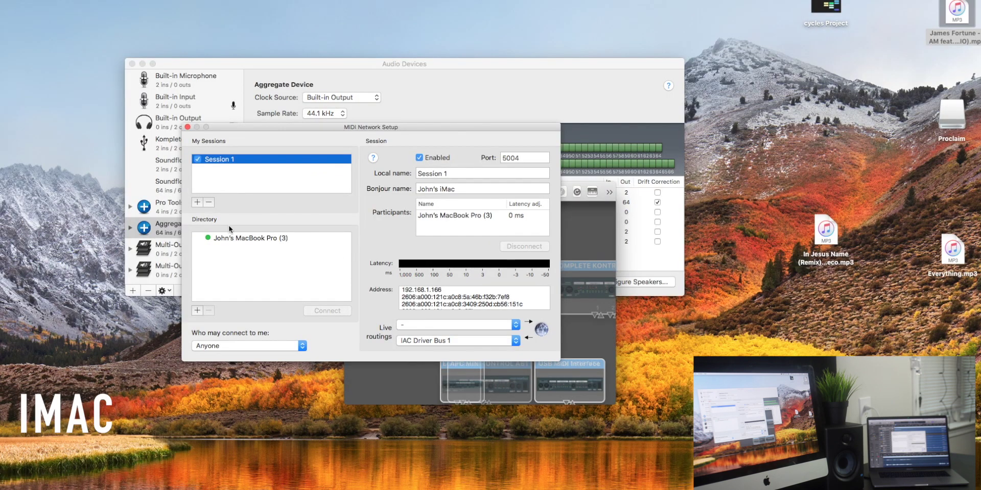
{"action": "left_click", "coordinate": [231, 239]}
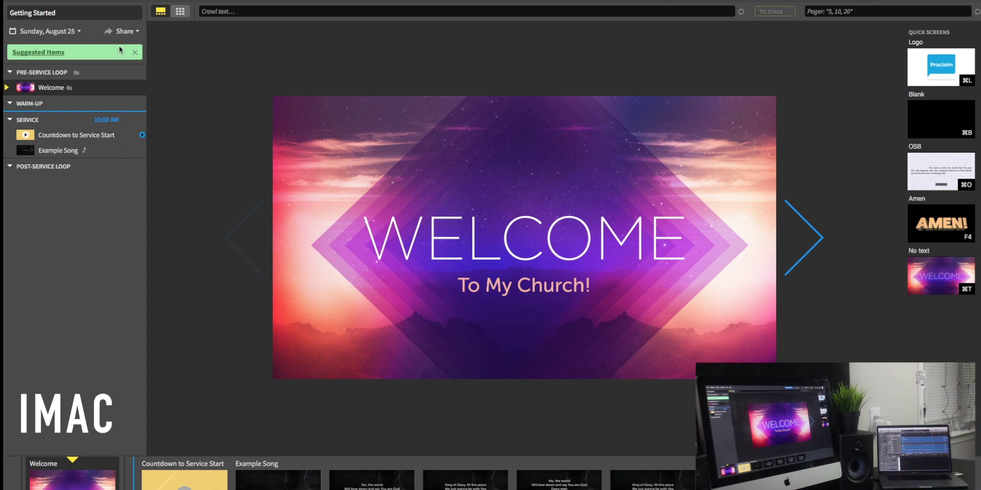
- Show Proclaim's MIDI Input list of Show Verse 1–4 commands on notes 0–3
{"action": "left_click", "coordinate": [115, 1]}
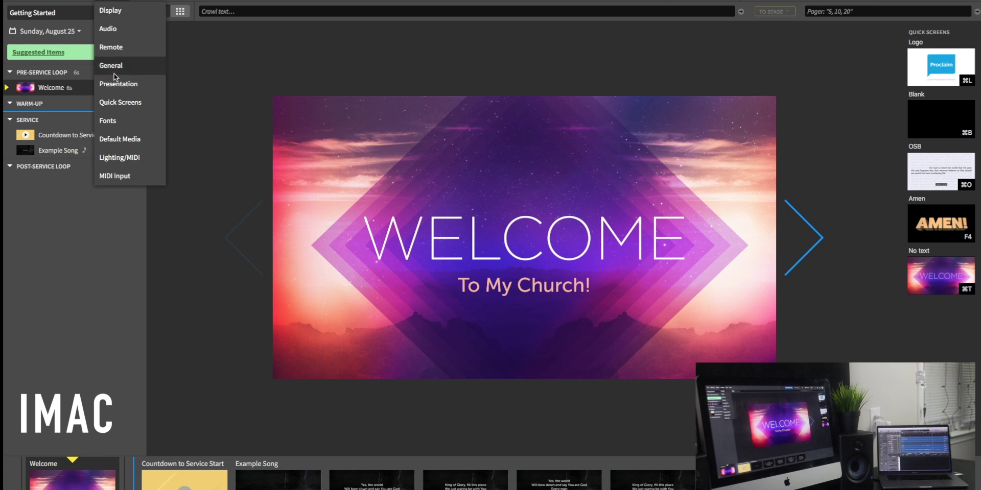
{"action": "left_click", "coordinate": [115, 176]}
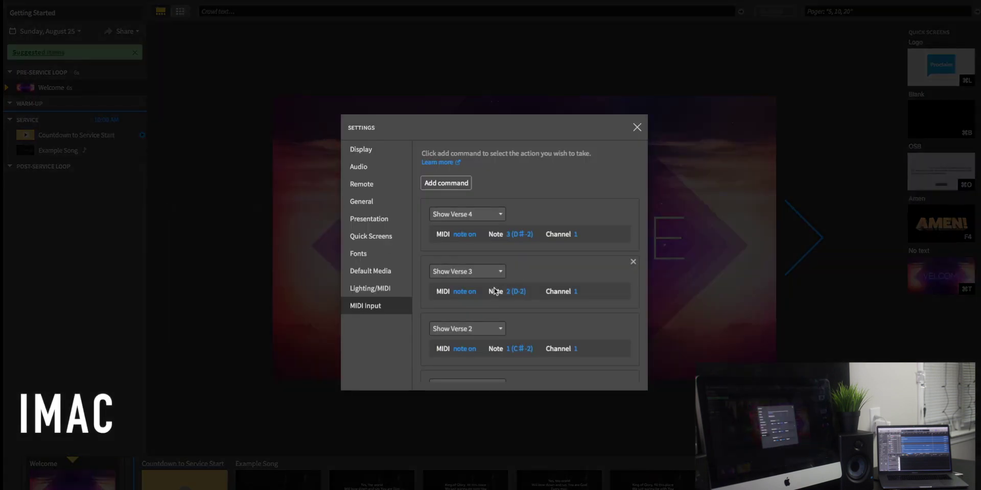
{"action": "scroll", "coordinate": [529, 292], "scroll_direction": "down", "scroll_amount": 2}
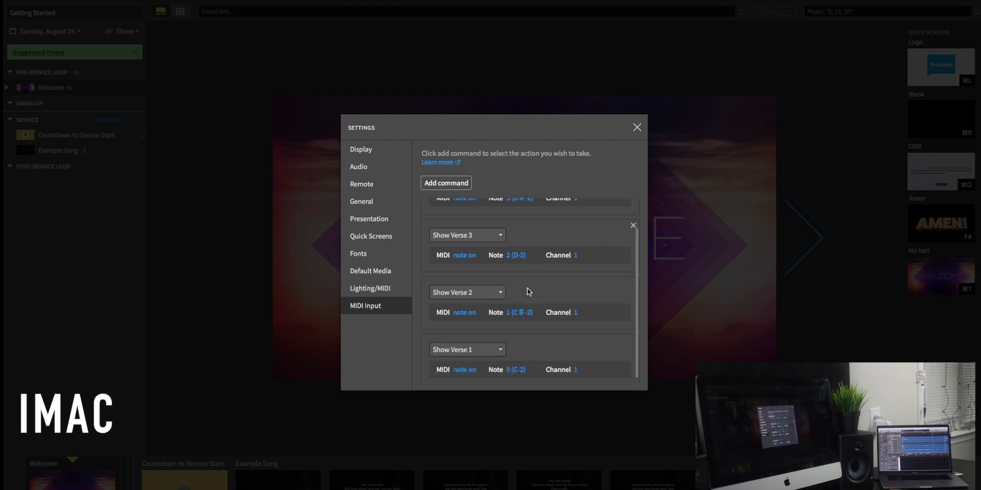
{"action": "scroll", "coordinate": [528, 292], "scroll_direction": "up", "scroll_amount": 3}
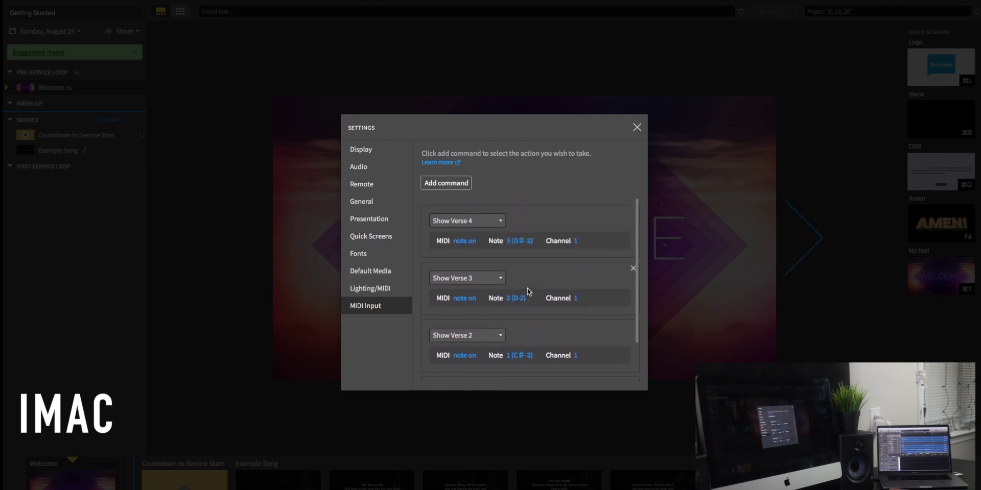
{"action": "left_click", "coordinate": [387, 290]}
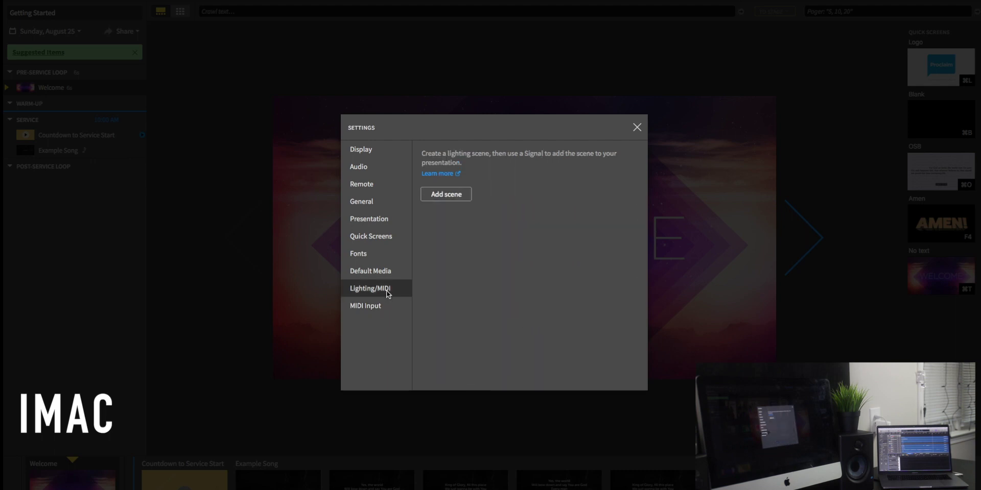
{"action": "left_click", "coordinate": [372, 307]}
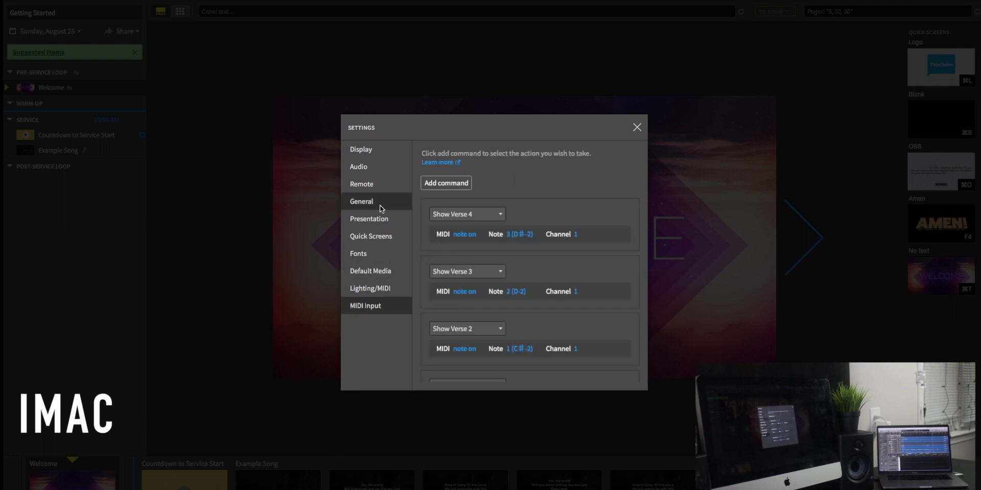
- Add a new MIDI input command set to Next slide
{"action": "left_click", "coordinate": [451, 184]}
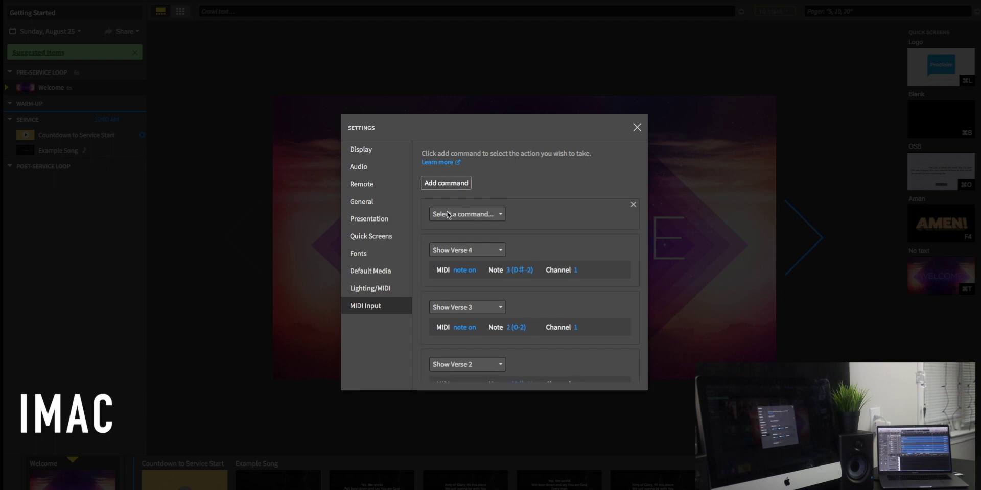
{"action": "left_click", "coordinate": [467, 214]}
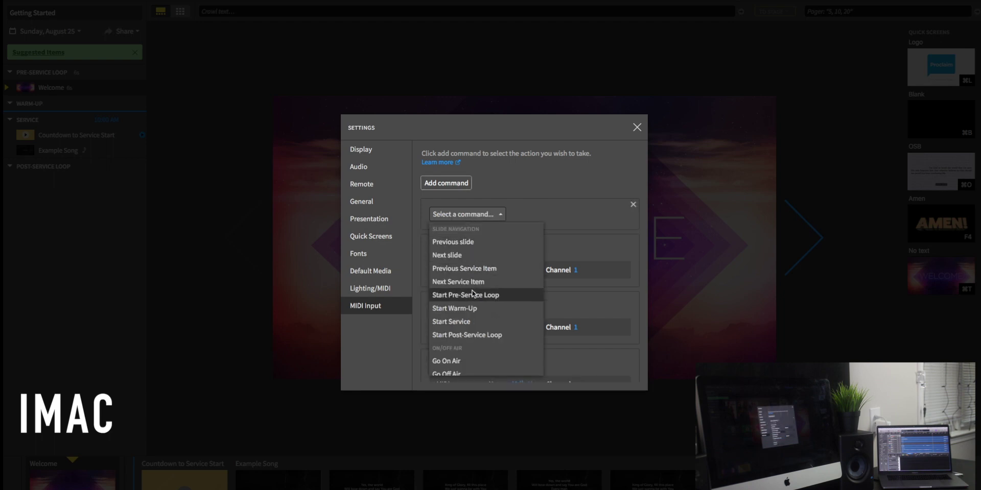
{"action": "scroll", "coordinate": [472, 306], "scroll_direction": "down", "scroll_amount": 2}
{"action": "scroll", "coordinate": [473, 306], "scroll_direction": "down", "scroll_amount": 10}
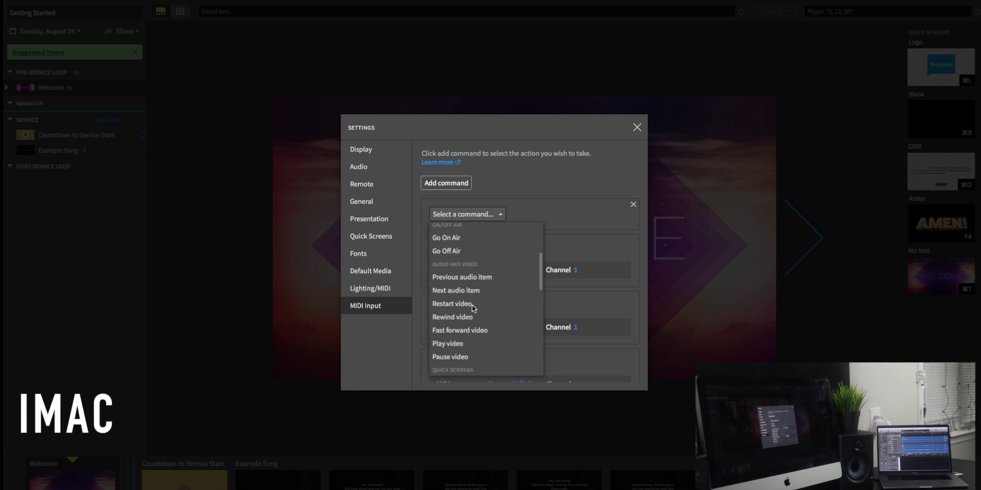
{"action": "scroll", "coordinate": [472, 308], "scroll_direction": "up", "scroll_amount": 8}
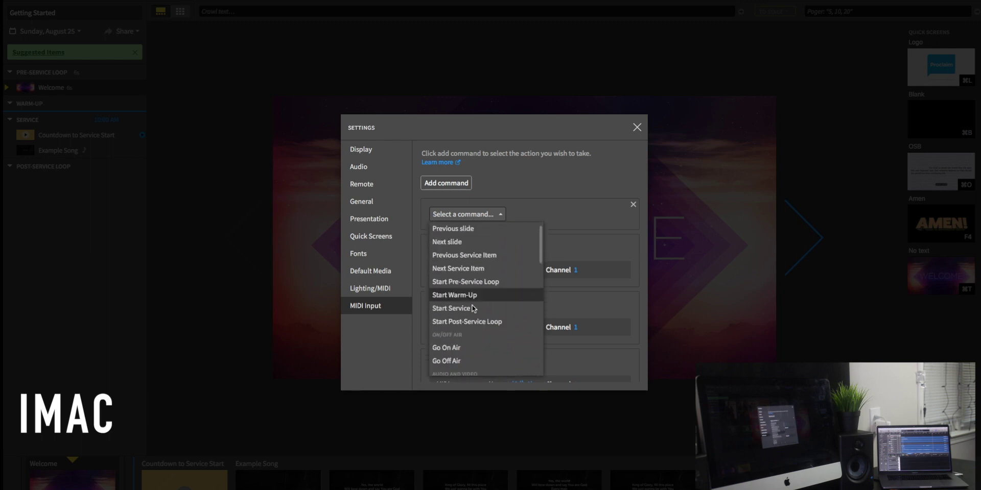
{"action": "scroll", "coordinate": [473, 308], "scroll_direction": "down", "scroll_amount": 3}
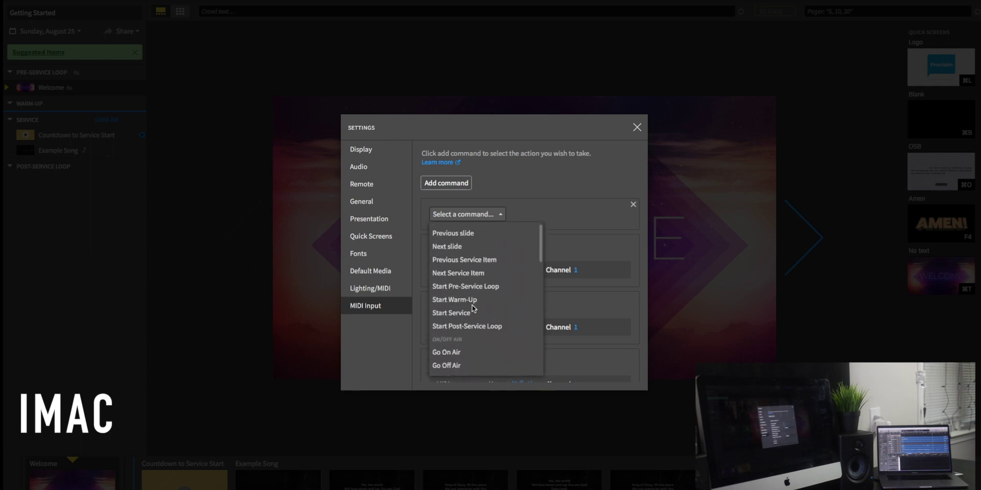
{"action": "scroll", "coordinate": [472, 308], "scroll_direction": "down", "scroll_amount": 8}
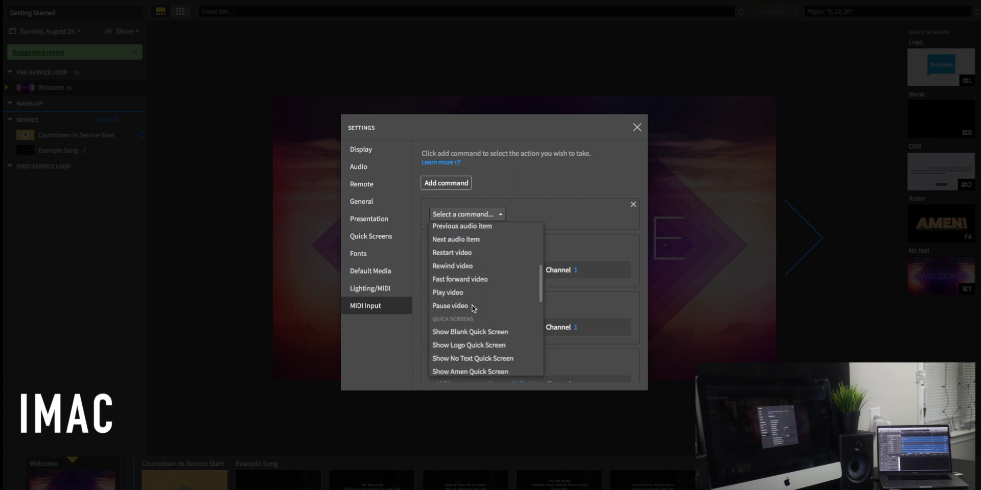
{"action": "scroll", "coordinate": [472, 308], "scroll_direction": "down", "scroll_amount": 6}
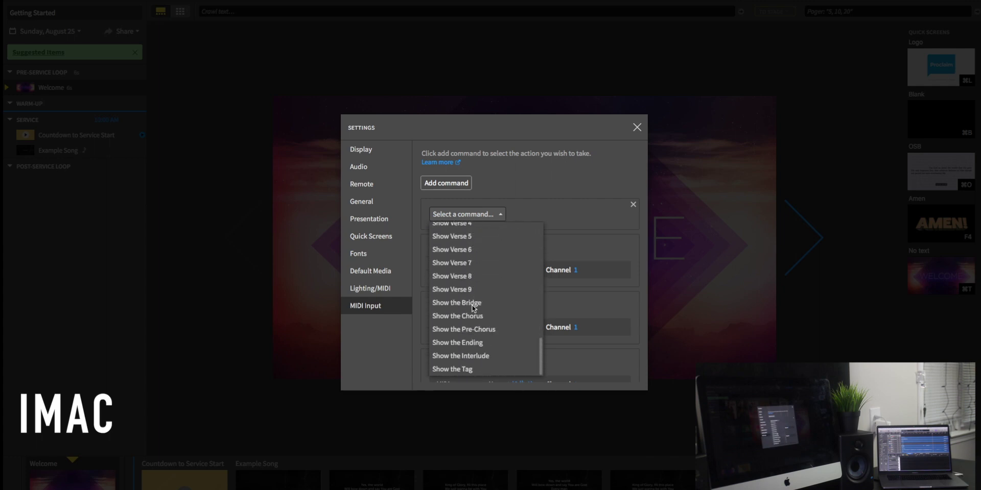
{"action": "scroll", "coordinate": [473, 308], "scroll_direction": "up", "scroll_amount": 20}
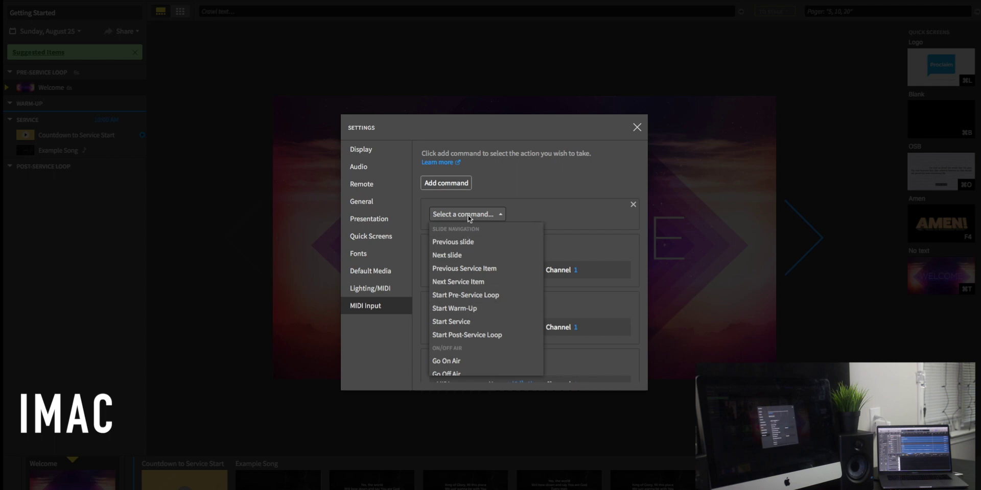
{"action": "left_click", "coordinate": [464, 255]}
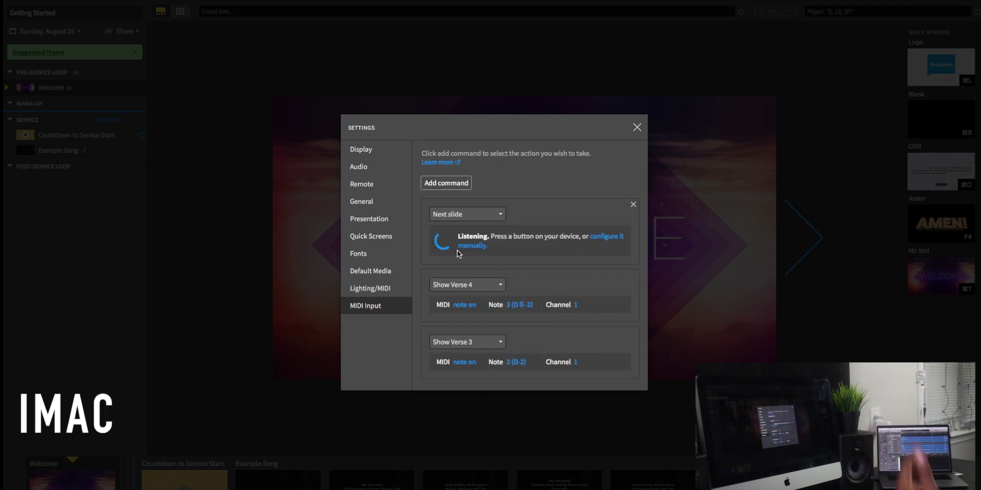
- Map Next slide to note-on note 0 (C-2) on channel 1
{"action": "left_click", "coordinate": [604, 237]}
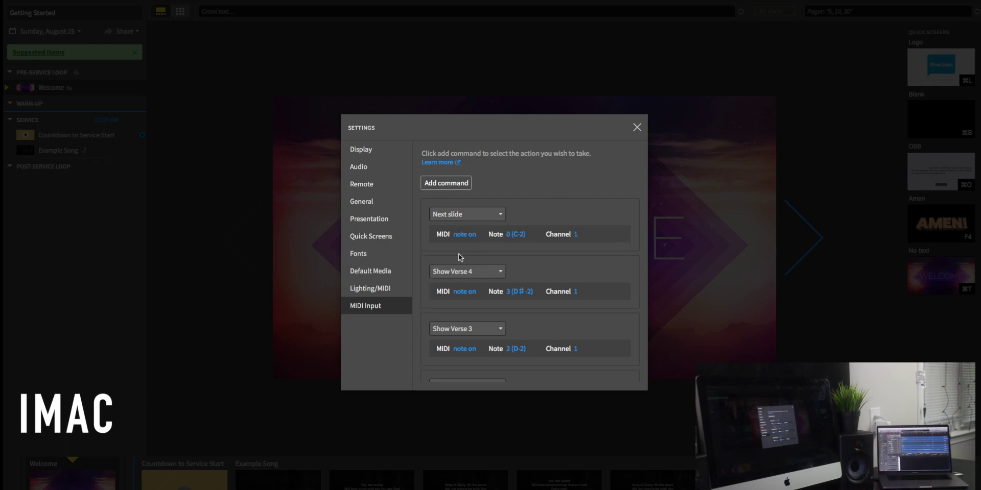
{"action": "left_click", "coordinate": [515, 235]}
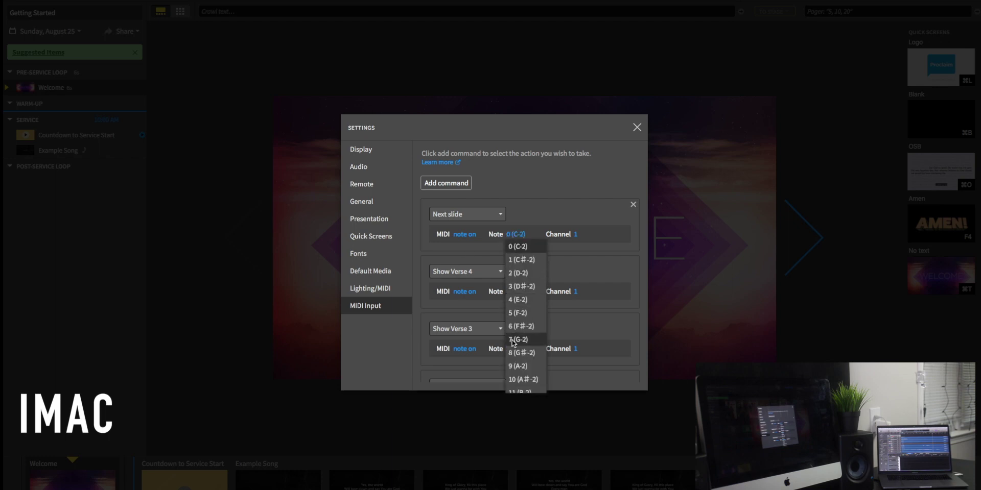
{"action": "left_click", "coordinate": [543, 226]}
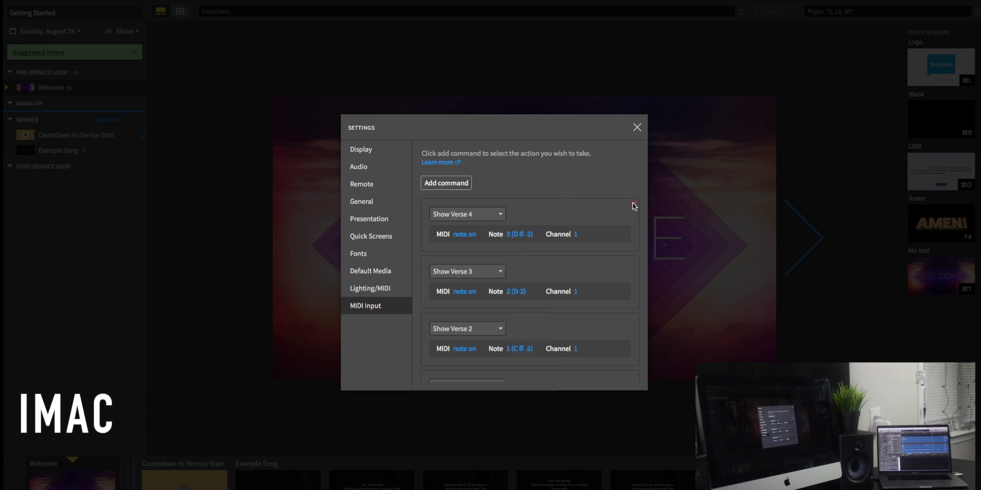
{"action": "scroll", "coordinate": [509, 312], "scroll_direction": "down", "scroll_amount": 5}
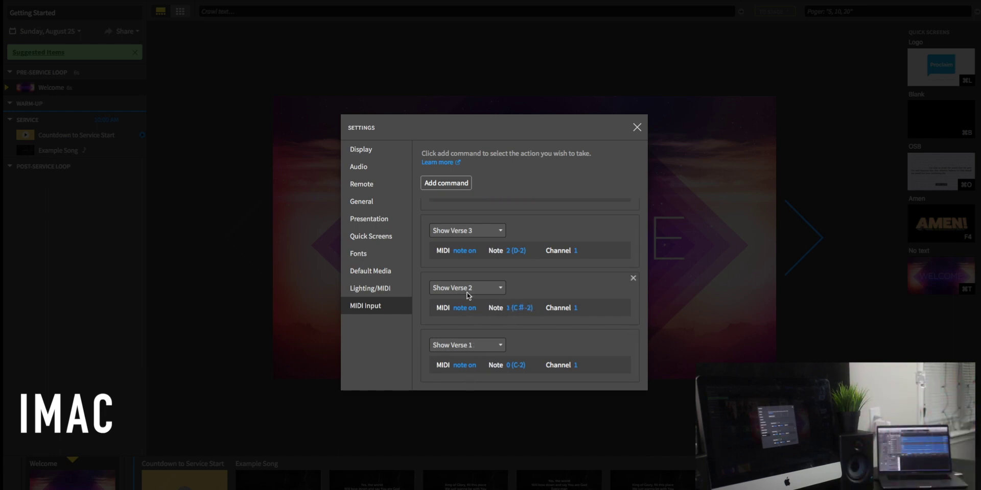
{"action": "scroll", "coordinate": [468, 295], "scroll_direction": "up", "scroll_amount": 3}
- Close Proclaim Settings, put Example Song live, and activate Logic Pro's tracks area
{"action": "left_click", "coordinate": [636, 128]}
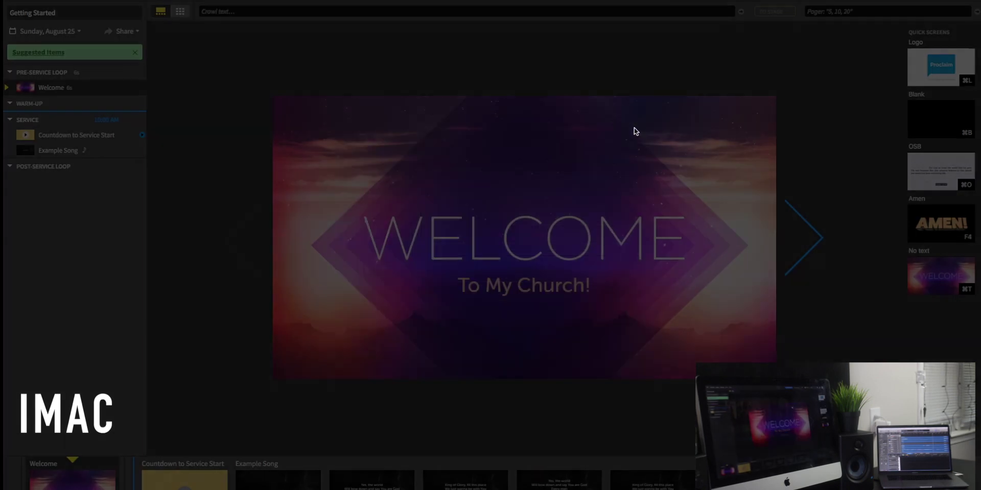
{"action": "left_click", "coordinate": [292, 458]}
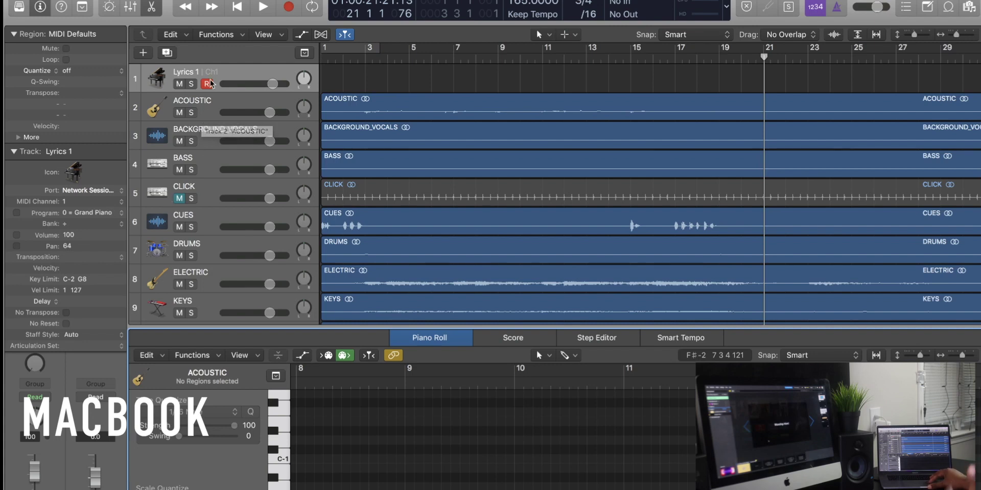
{"action": "left_click", "coordinate": [225, 76]}
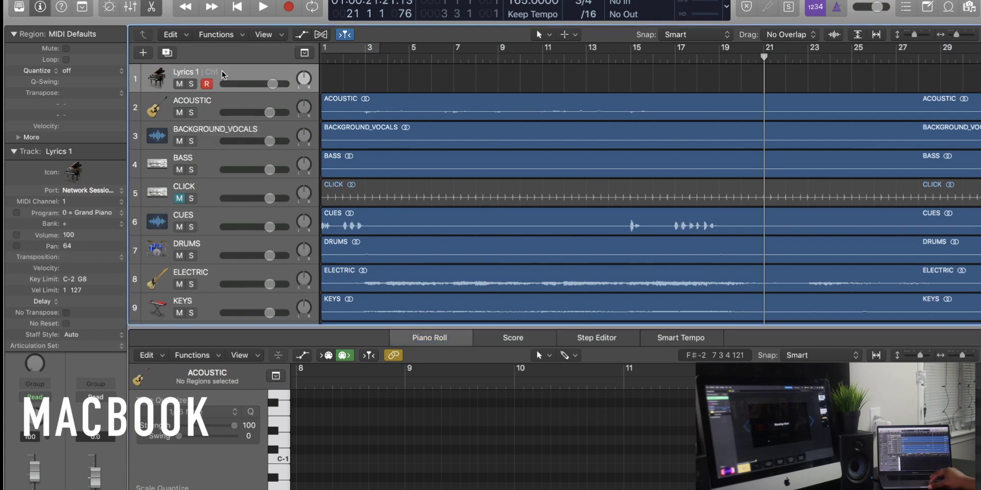
- Add an External MIDI track with output Network Session 1-1
{"action": "left_click", "coordinate": [149, 51]}
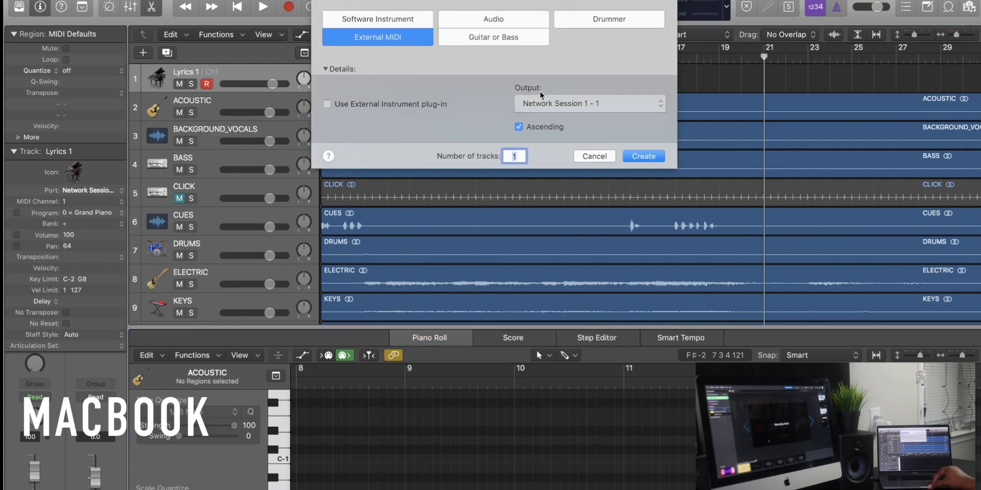
{"action": "left_click", "coordinate": [652, 163]}
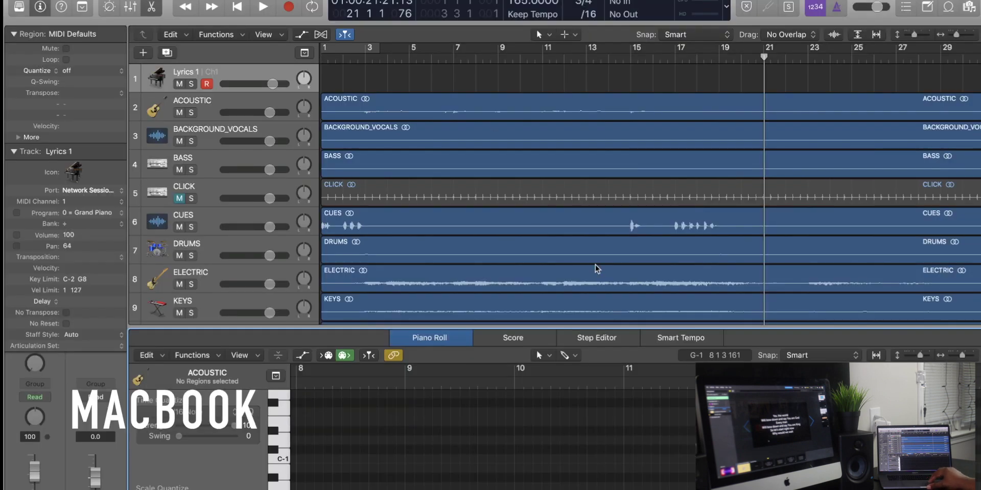
- Play the song from bar 11 and stop at bar 19 on the empty Lyrics 1 lane
{"action": "key", "text": "z"}
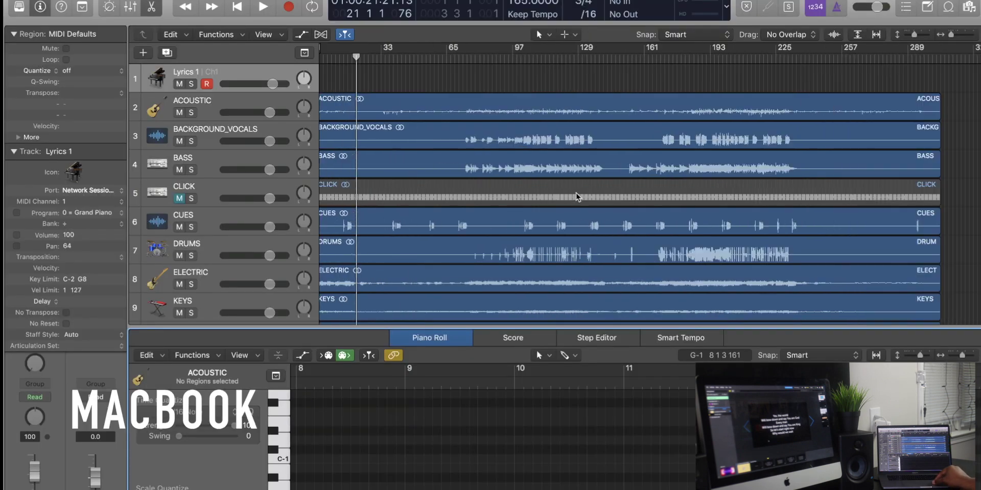
{"action": "key", "text": "super+Right"}
{"action": "key", "text": "super+Right"}
{"action": "key", "text": "super+Right"}
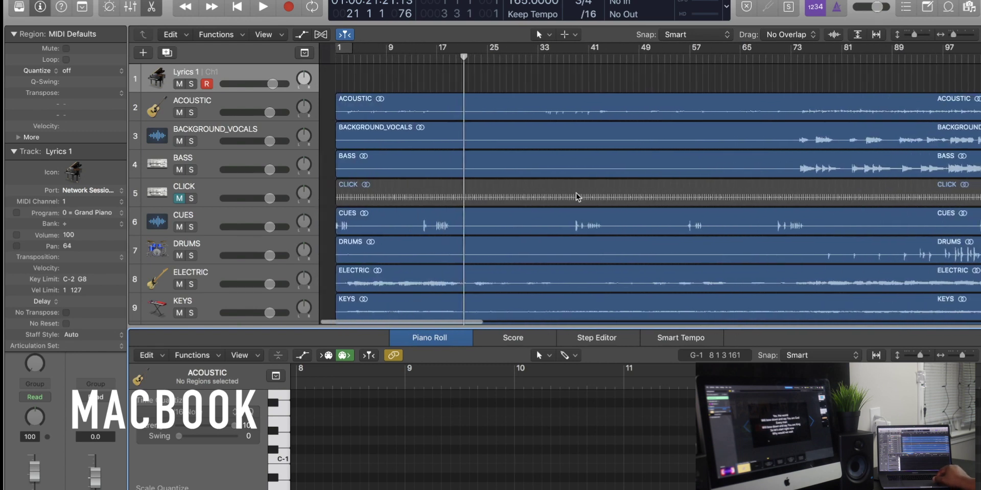
{"action": "left_click", "coordinate": [392, 59]}
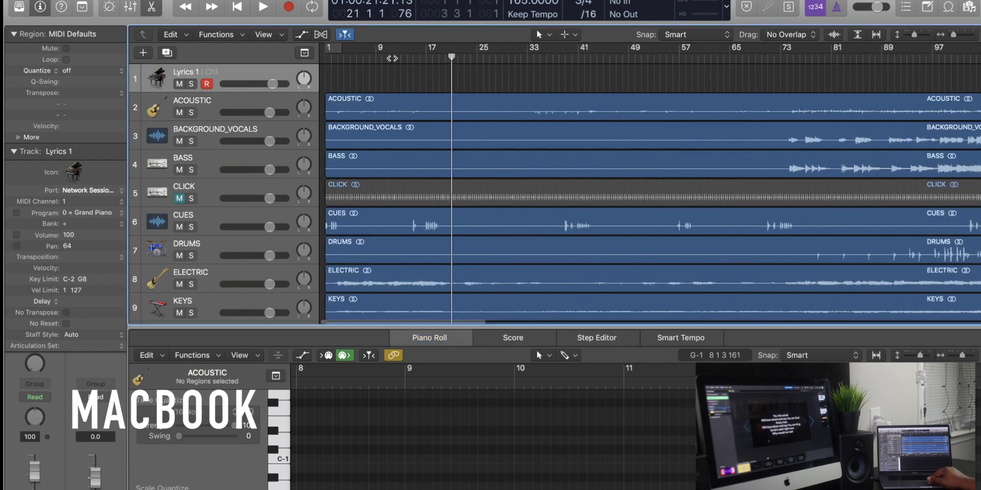
{"action": "key", "text": "super+Right"}
{"action": "key", "text": "super+Right"}
{"action": "key", "text": "super+Right"}
{"action": "key", "text": "super+Right"}
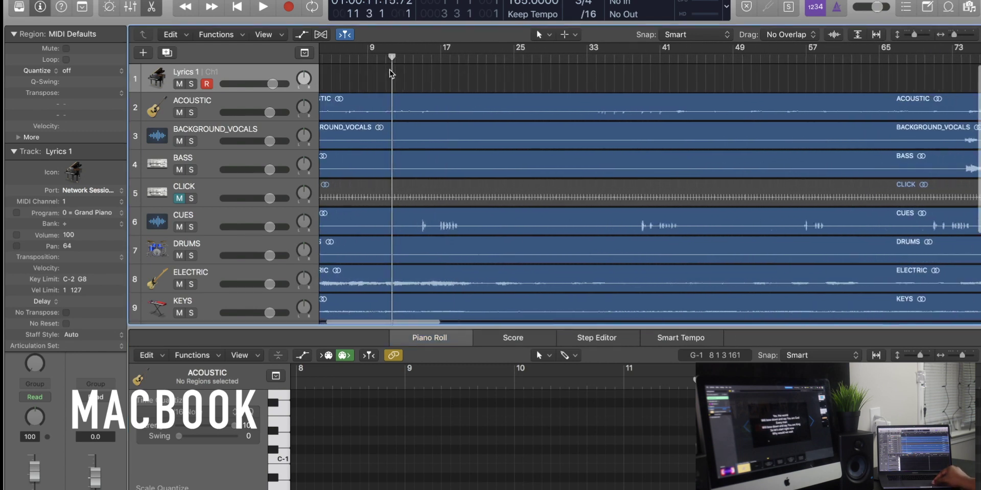
{"action": "key", "text": "super+Left"}
{"action": "key", "text": "super+Left"}
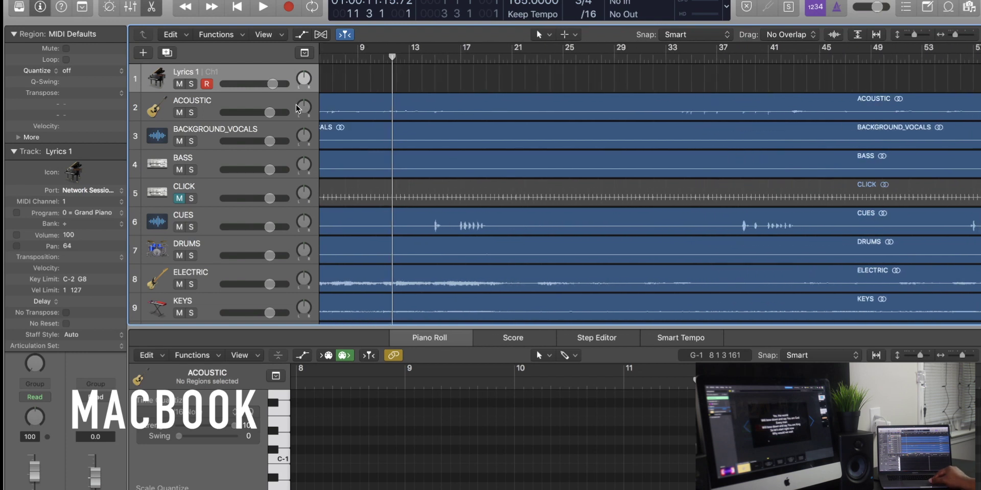
{"action": "key", "text": "space"}
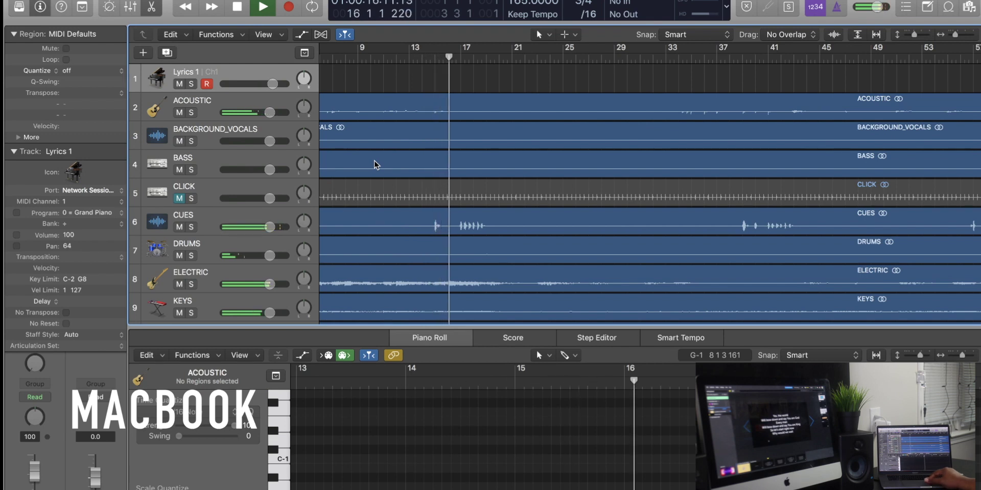
{"action": "key", "text": "super+Right"}
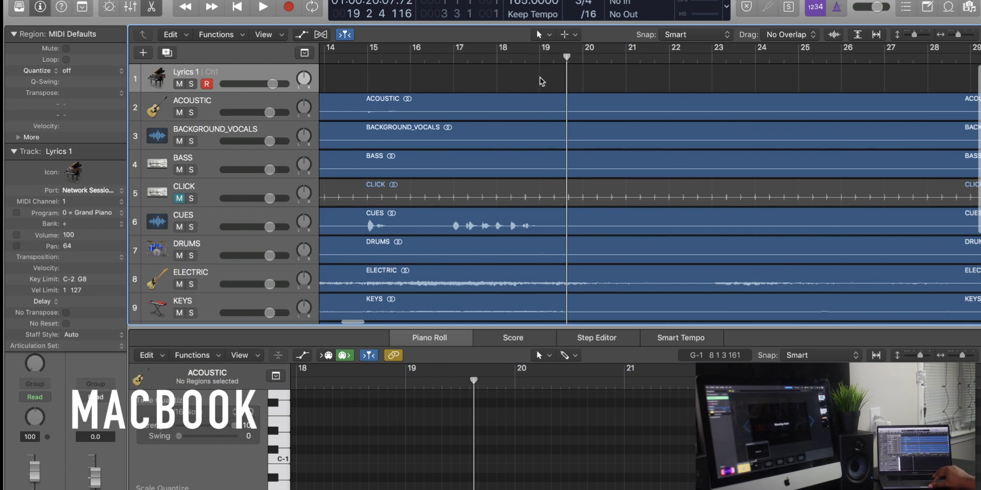
{"action": "right_click", "coordinate": [542, 81]}
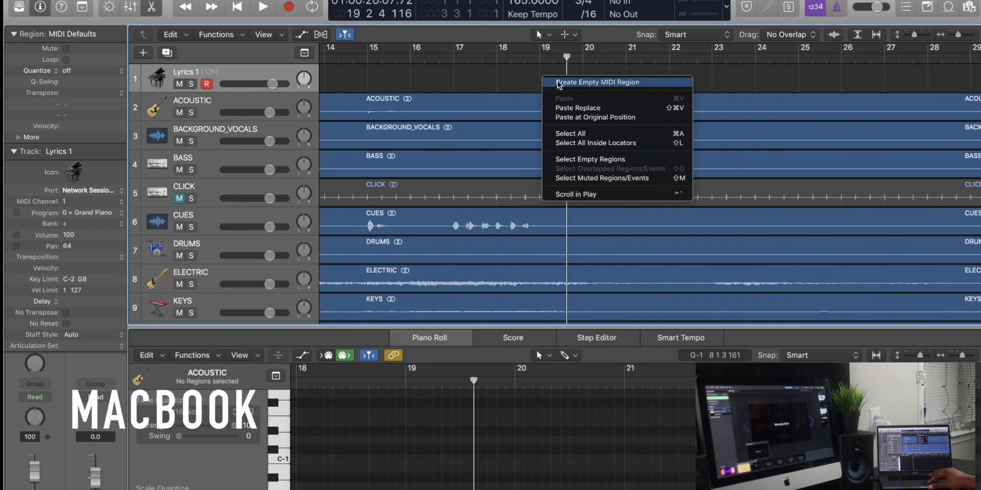
- Create a one-note MIDI region at bar 19 on the Lyrics 1 track
{"action": "left_click", "coordinate": [585, 84]}
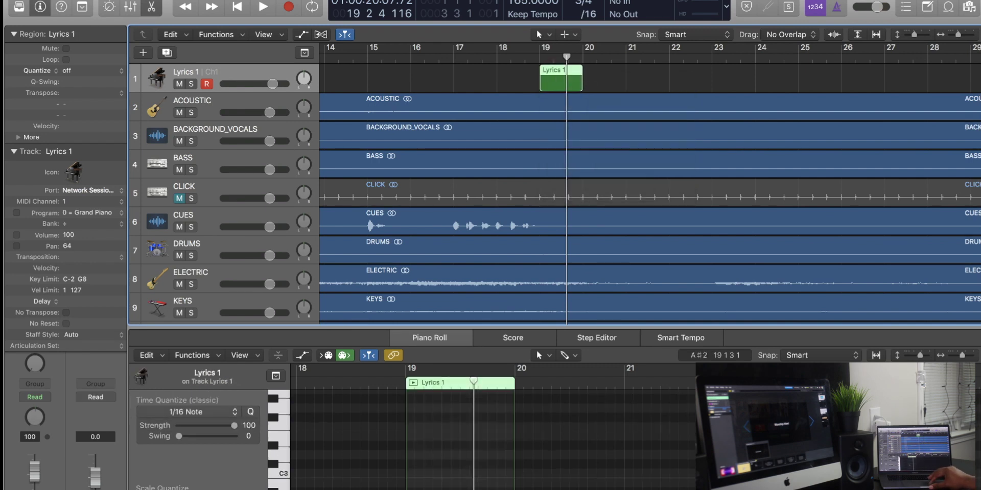
{"action": "scroll", "coordinate": [491, 434], "scroll_direction": "down", "scroll_amount": 3}
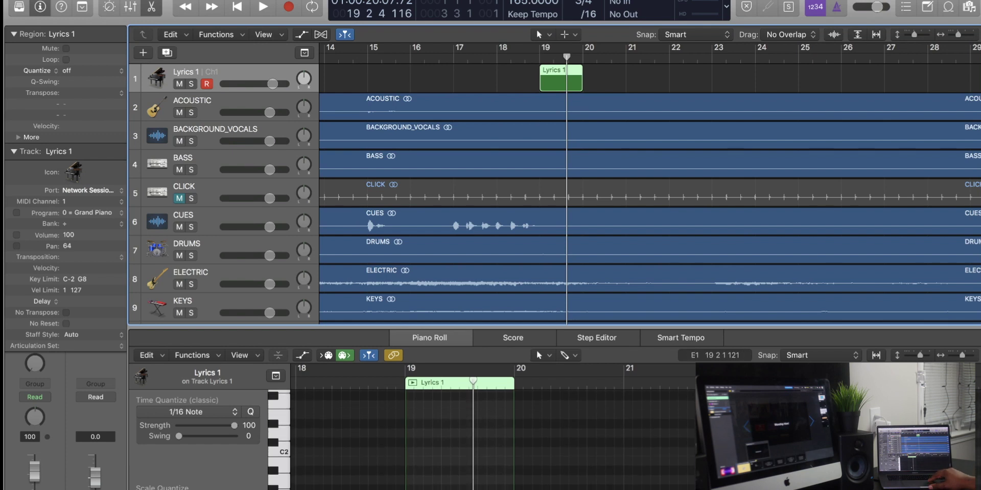
{"action": "scroll", "coordinate": [491, 434], "scroll_direction": "down", "scroll_amount": 2}
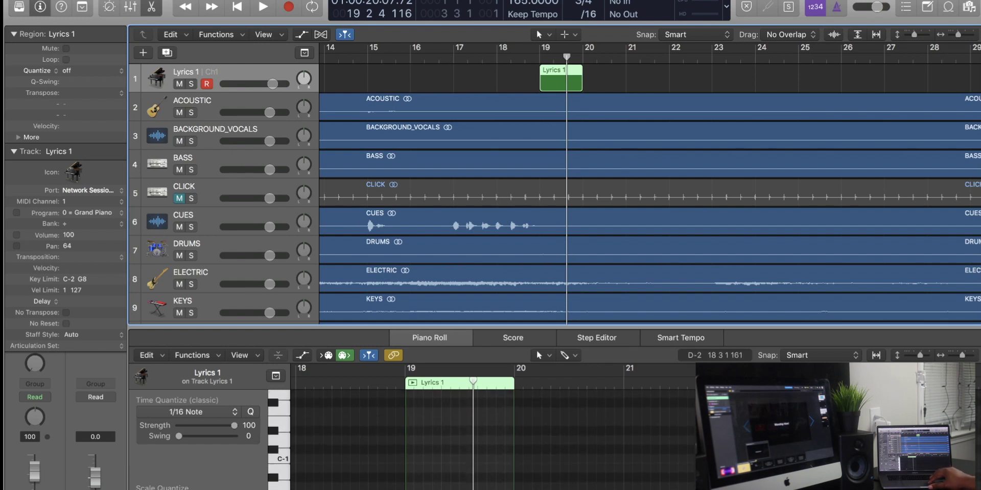
{"action": "left_click", "coordinate": [547, 356]}
{"action": "left_click", "coordinate": [562, 386]}
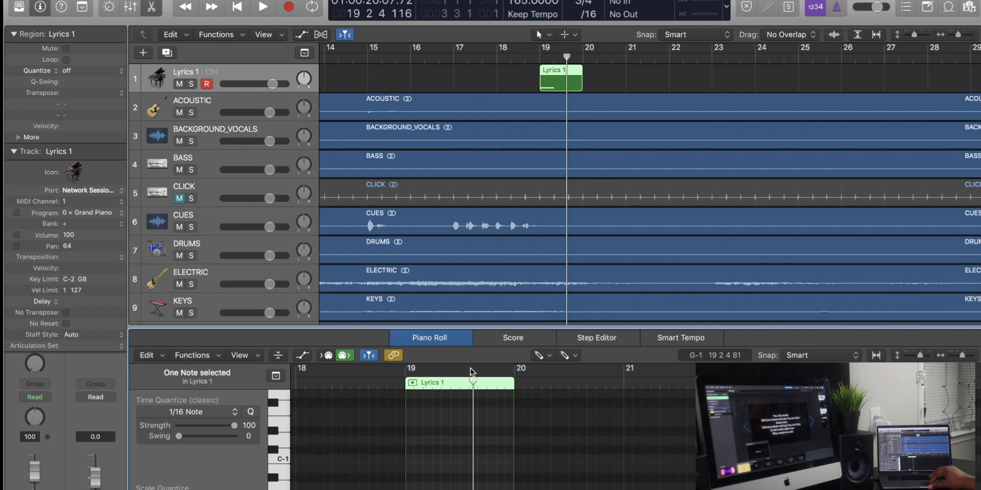
- Replay from just before the region to test the lyric slide advance
{"action": "left_click", "coordinate": [400, 60]}
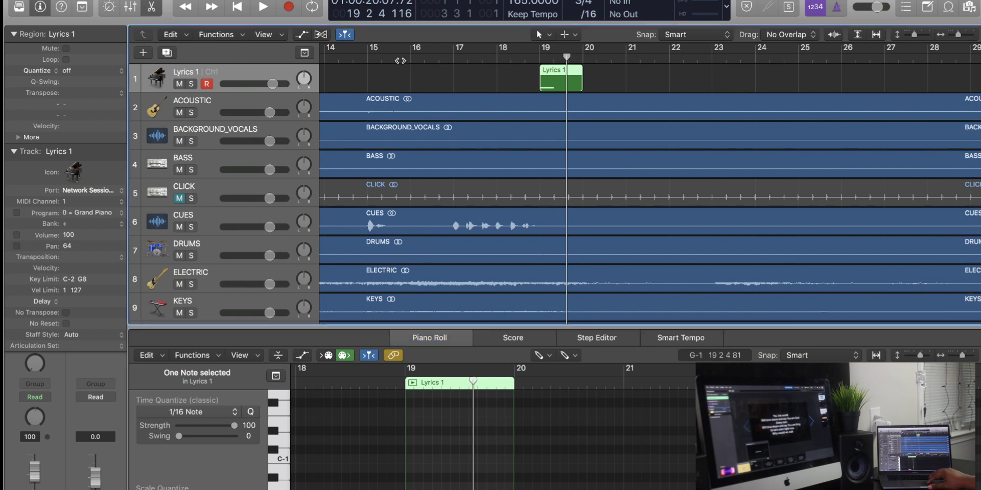
{"action": "left_click", "coordinate": [400, 60]}
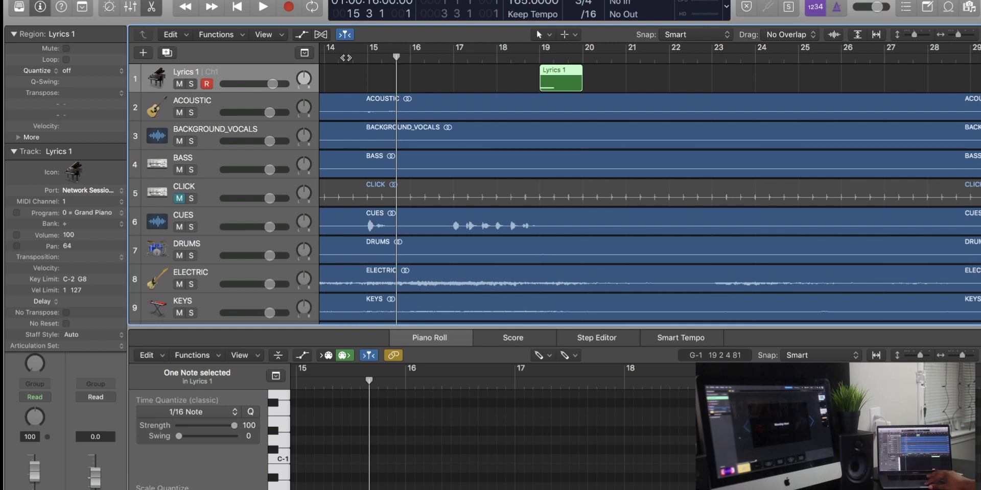
{"action": "left_click", "coordinate": [352, 54]}
{"action": "key", "text": "space"}
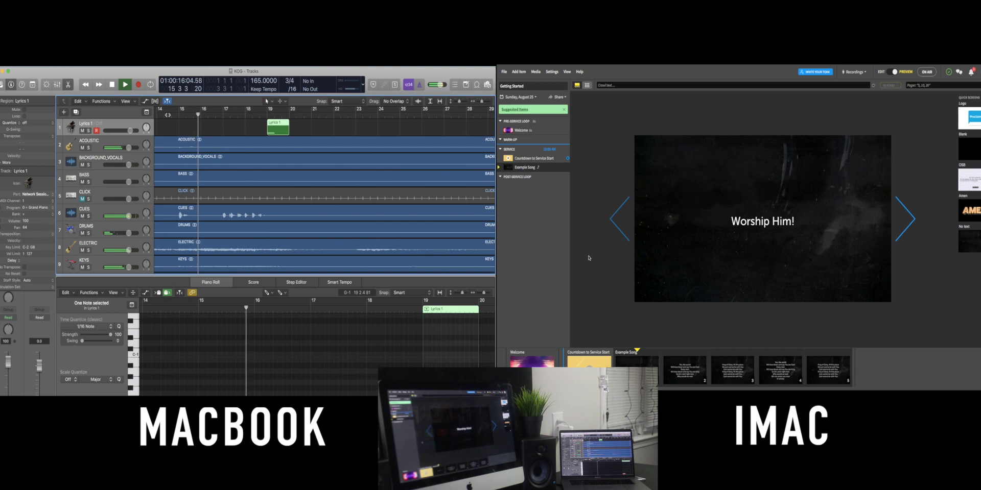
- Stop playback, then replay from around bar 11 to check when the slide changes
{"action": "key", "text": "space"}
{"action": "scroll", "coordinate": [179, 122], "scroll_direction": "left", "scroll_amount": 5}
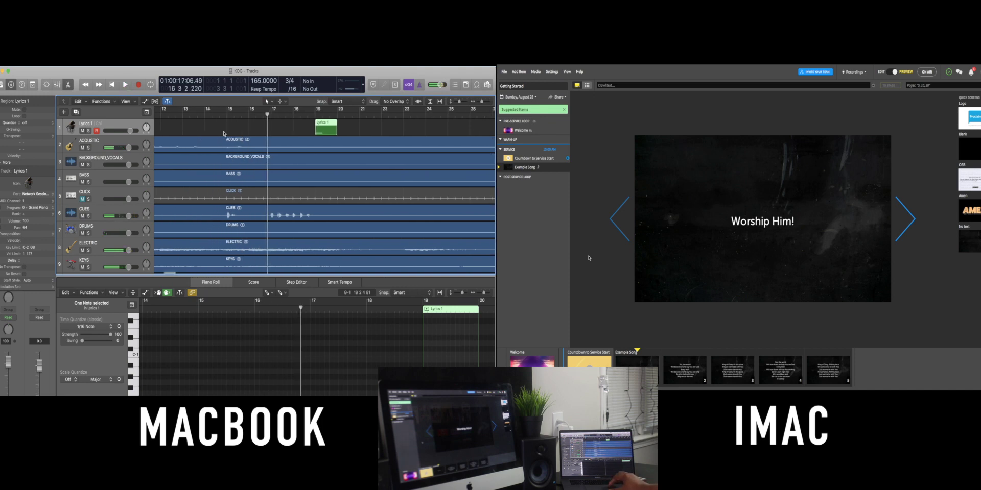
{"action": "key", "text": "space"}
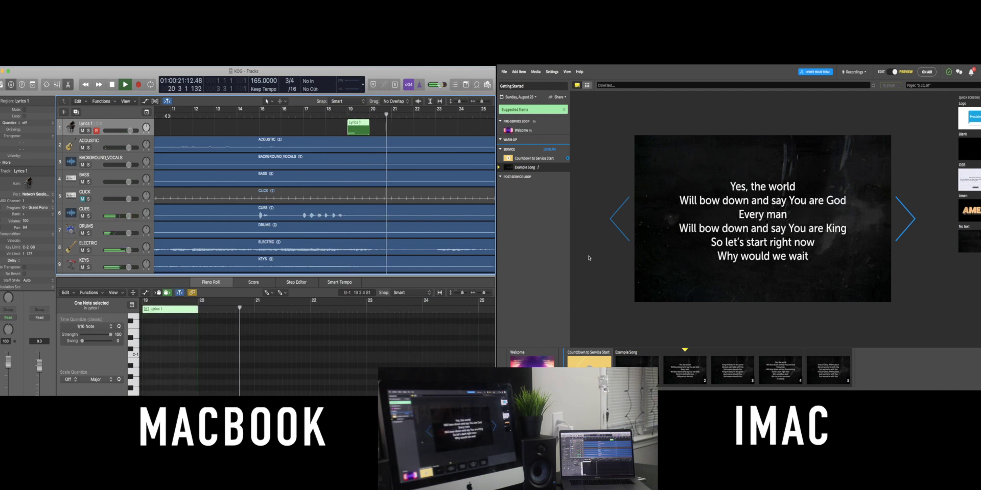
{"action": "key", "text": "space"}
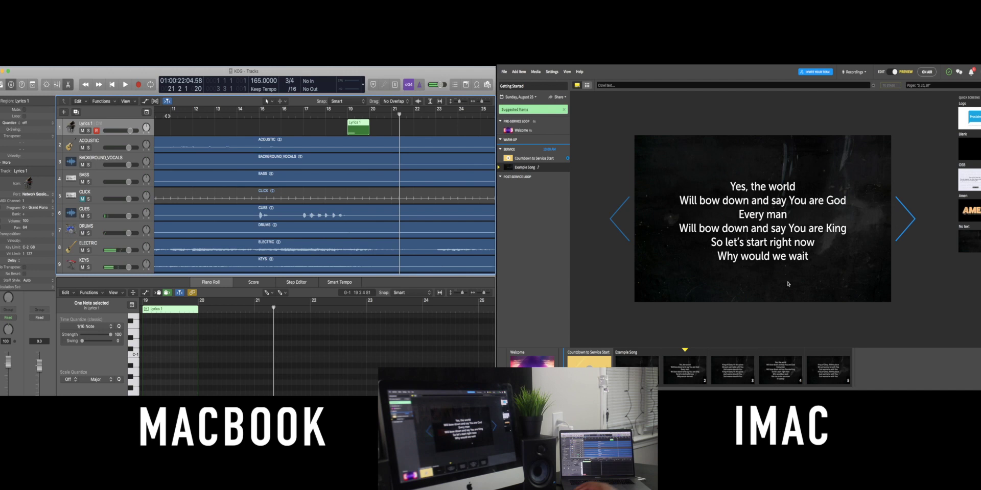
- Move the Lyrics 1 region earlier to bar 18.3, reset Proclaim to 'Worship Him!', and retest
{"action": "scroll", "coordinate": [361, 124], "scroll_direction": "up", "scroll_amount": 5}
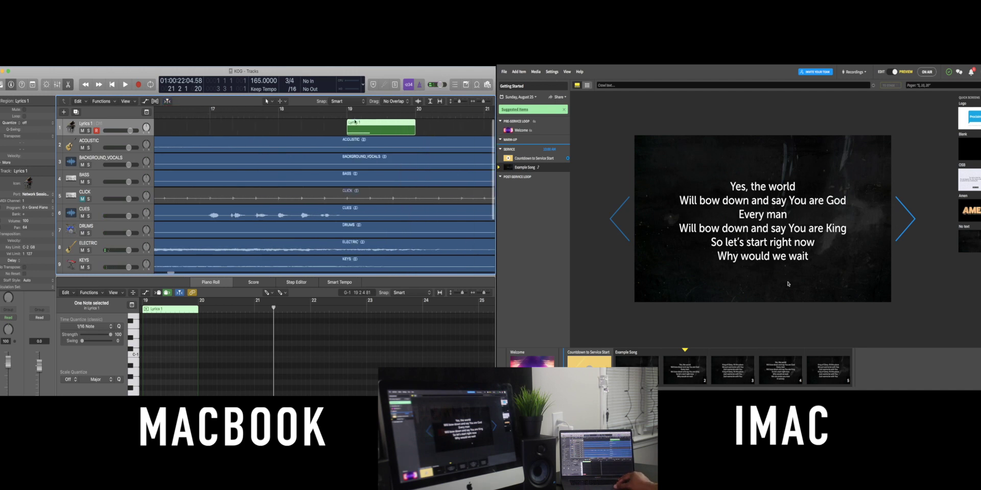
{"action": "left_click_drag", "start_coordinate": [361, 123], "coordinate": [338, 122]}
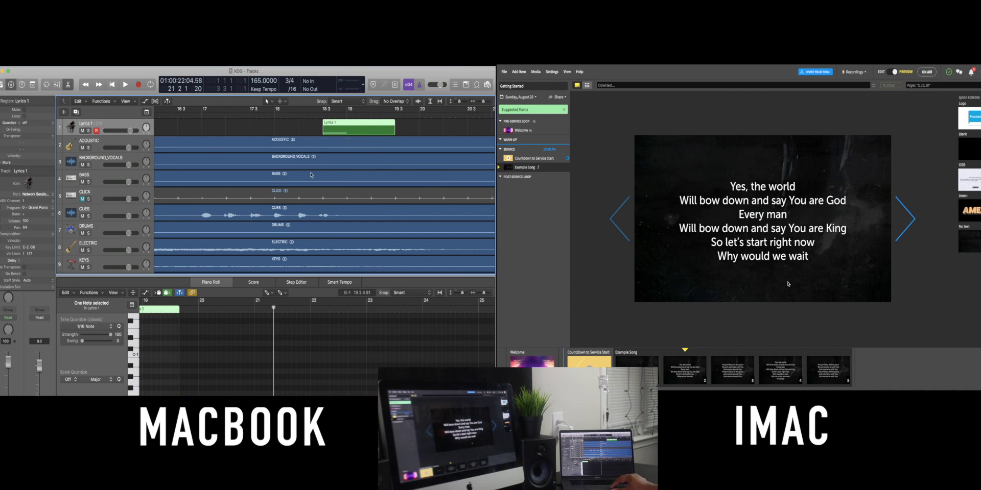
{"action": "scroll", "coordinate": [311, 175], "scroll_direction": "left", "scroll_amount": 5}
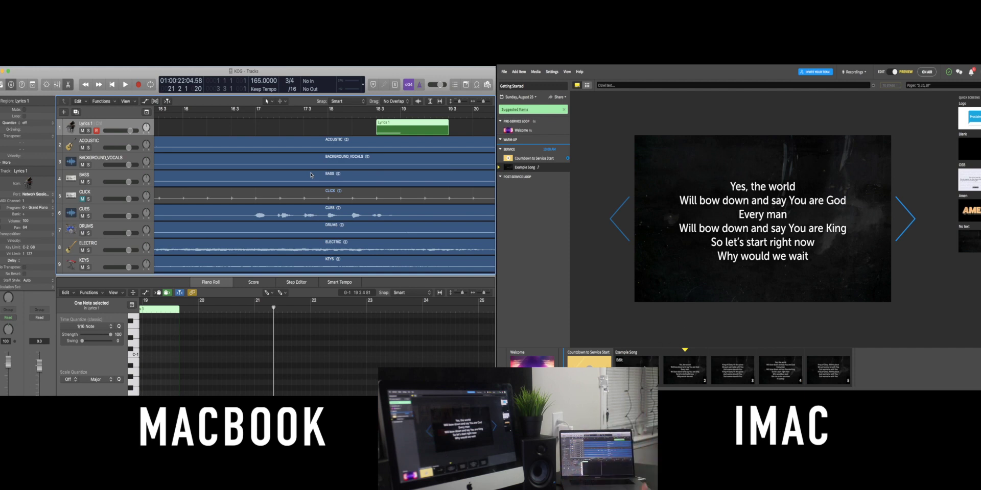
{"action": "mouse_move", "coordinate": [637, 368]}
{"action": "left_click", "coordinate": [637, 368]}
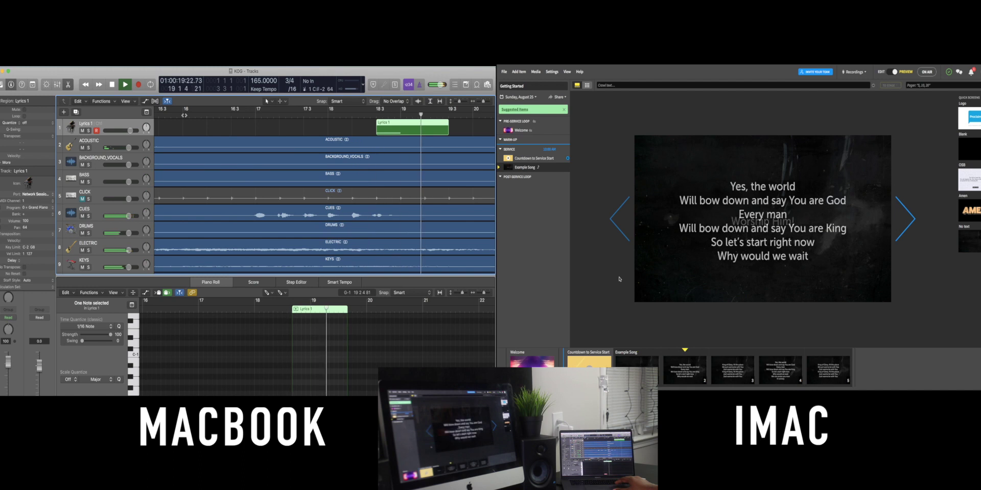
{"action": "key", "text": "space"}
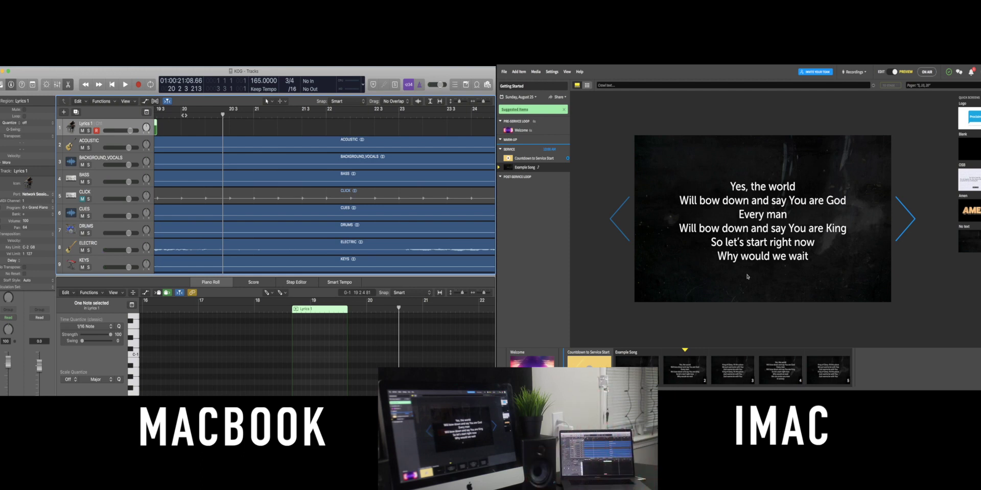
- Play from bar 37 and stop where the next slide should change
{"action": "scroll", "coordinate": [339, 165], "scroll_direction": "right", "scroll_amount": 10}
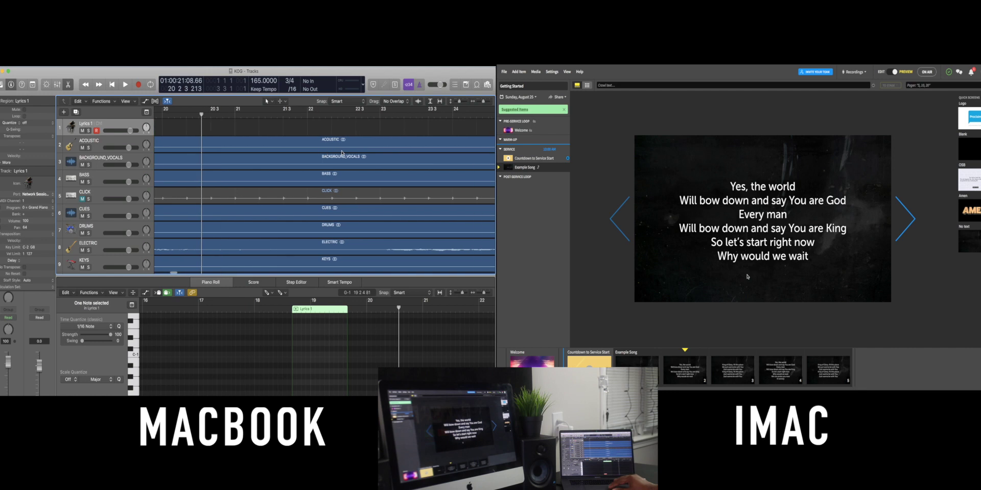
{"action": "scroll", "coordinate": [339, 165], "scroll_direction": "right", "scroll_amount": 1}
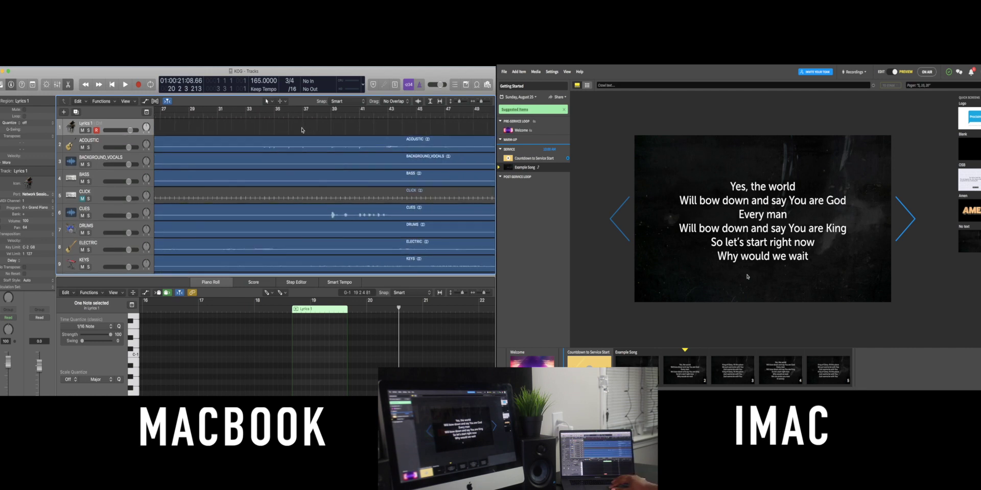
{"action": "left_click", "coordinate": [302, 130]}
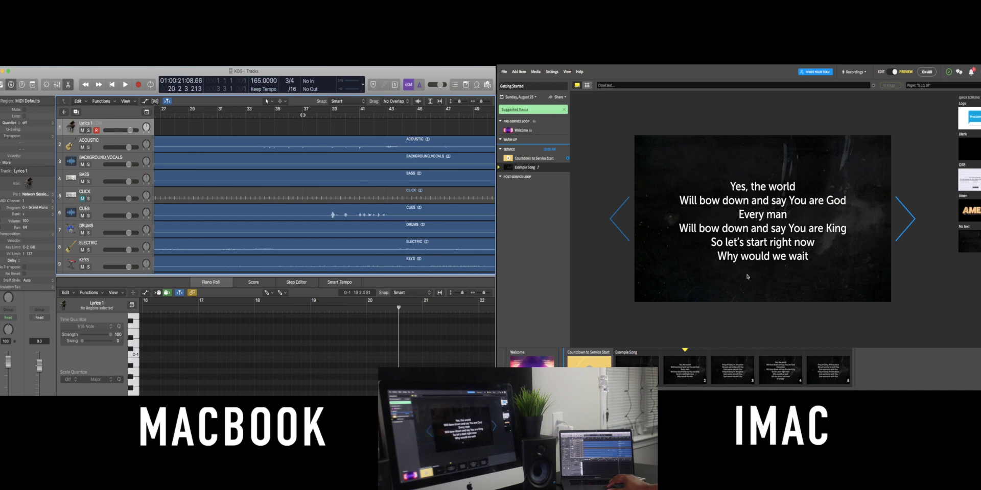
{"action": "left_click", "coordinate": [302, 115]}
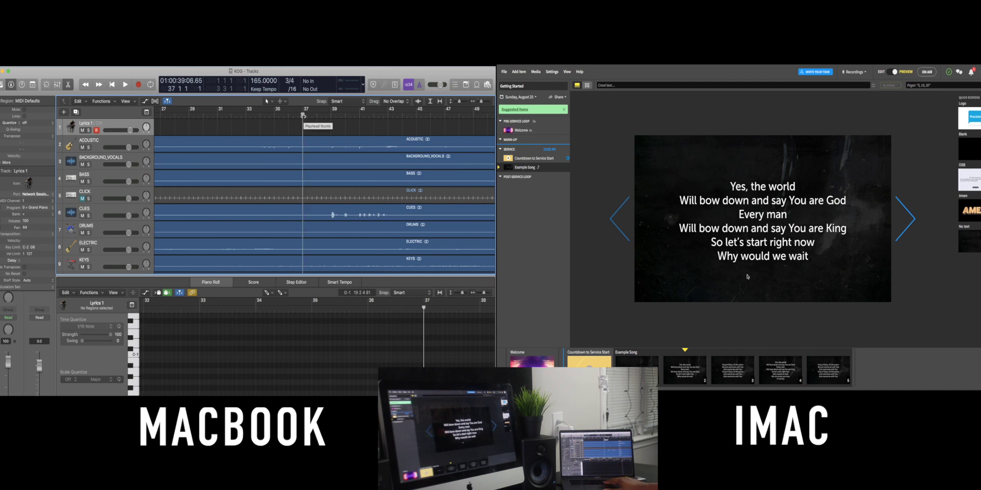
{"action": "key", "text": "space"}
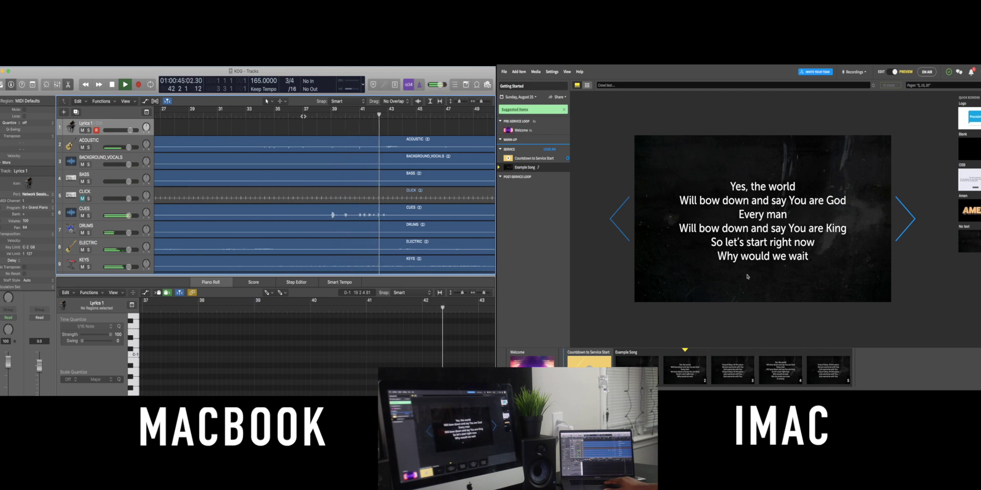
{"action": "key", "text": "space"}
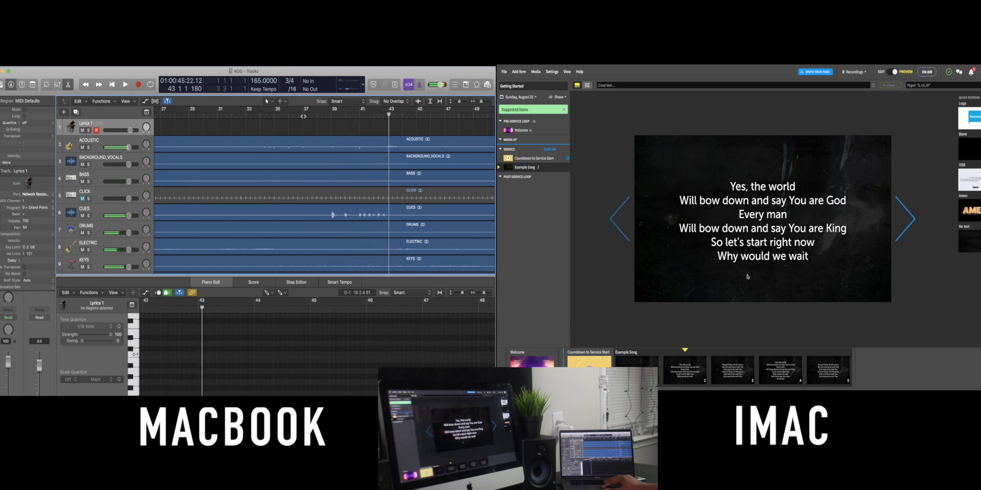
- Create an empty MIDI region on the Lyrics 1 lane and move it to bar 42.6
{"action": "right_click", "coordinate": [385, 131]}
{"action": "left_click", "coordinate": [413, 133]}
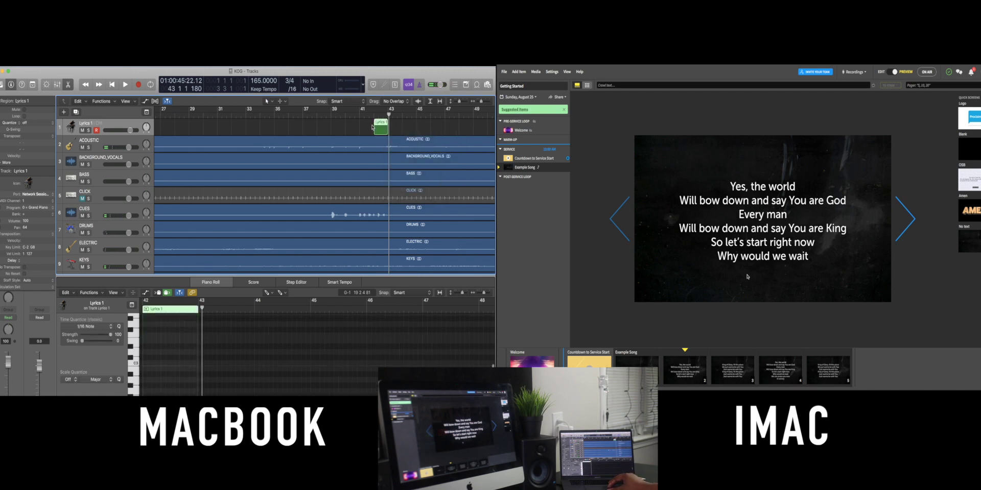
{"action": "scroll", "coordinate": [384, 123], "scroll_direction": "up", "scroll_amount": 3}
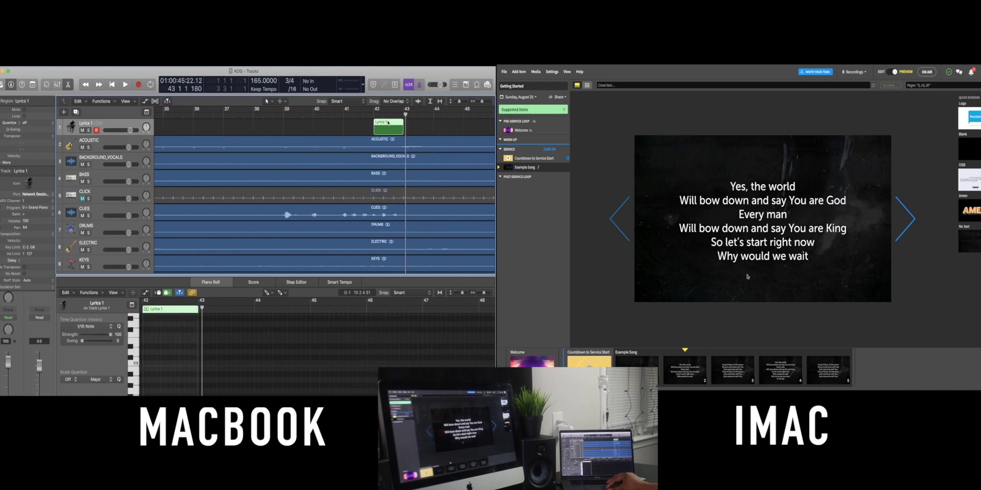
{"action": "left_click_drag", "start_coordinate": [388, 123], "coordinate": [409, 123]}
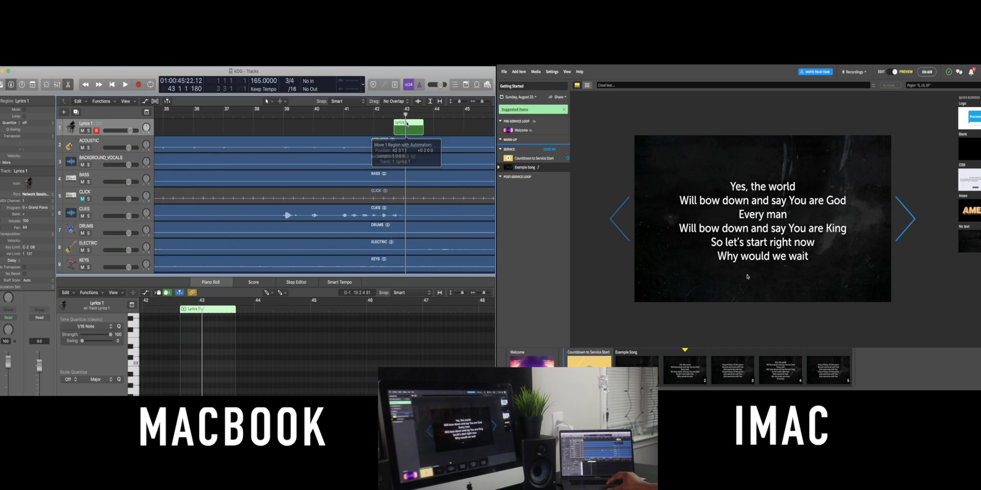
{"action": "scroll", "coordinate": [190, 393], "scroll_direction": "down", "scroll_amount": 10}
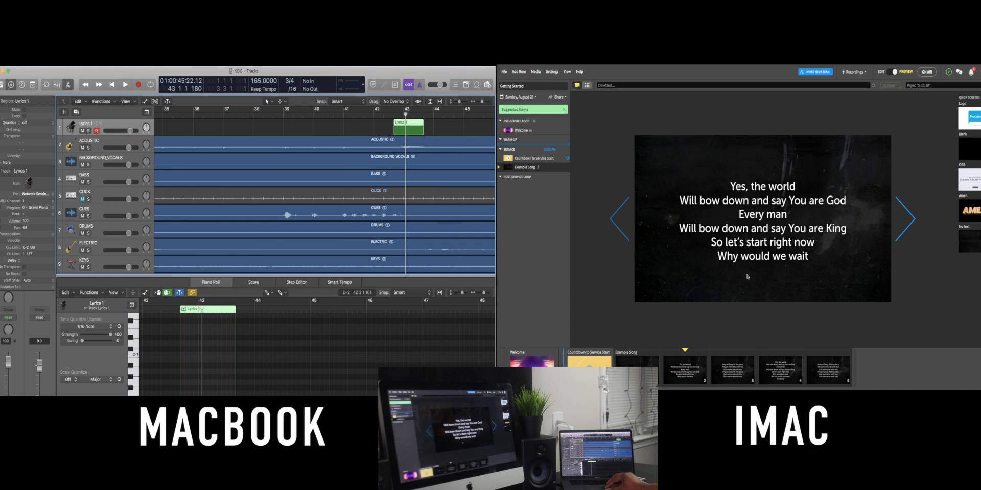
- Paste the trigger note into the new region, put Proclaim full screen on the iMac, and rewind
{"action": "key", "text": "super+v"}
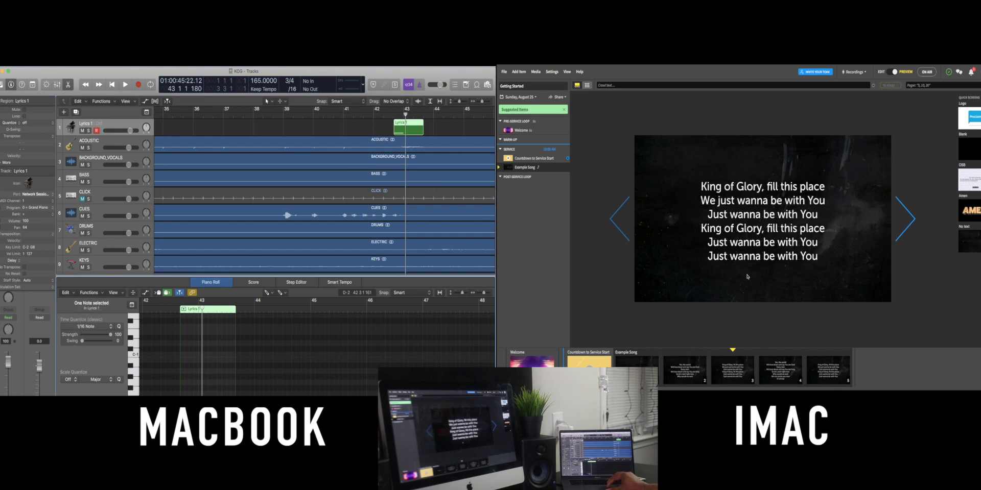
{"action": "scroll", "coordinate": [352, 172], "scroll_direction": "down", "scroll_amount": 6}
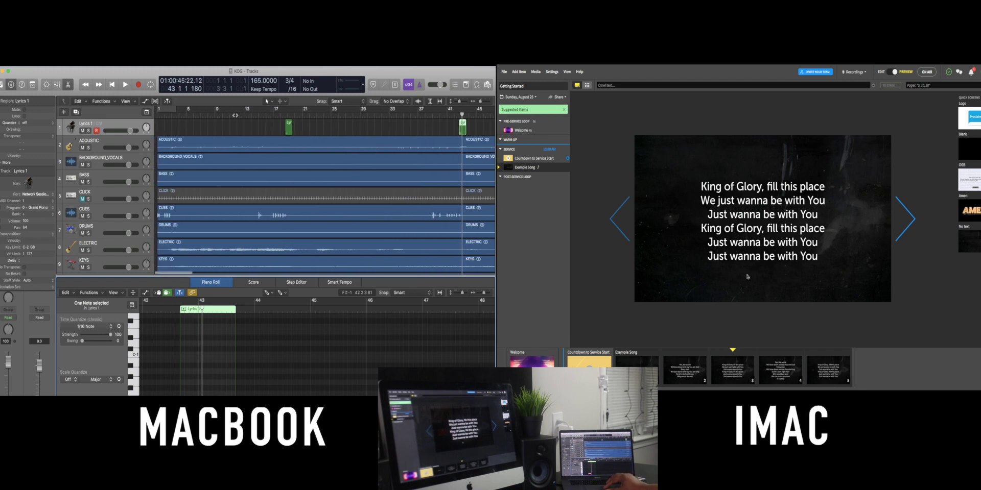
{"action": "left_click", "coordinate": [235, 115]}
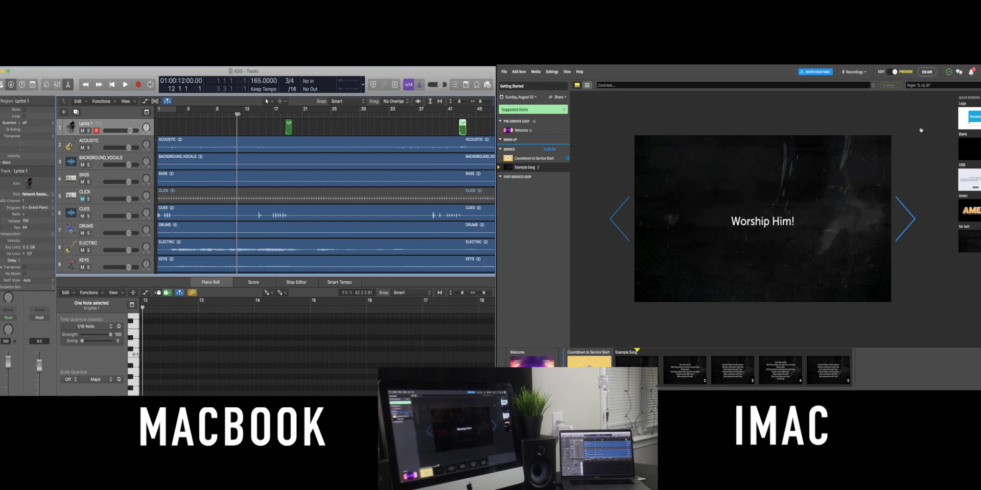
{"action": "left_click", "coordinate": [926, 72]}
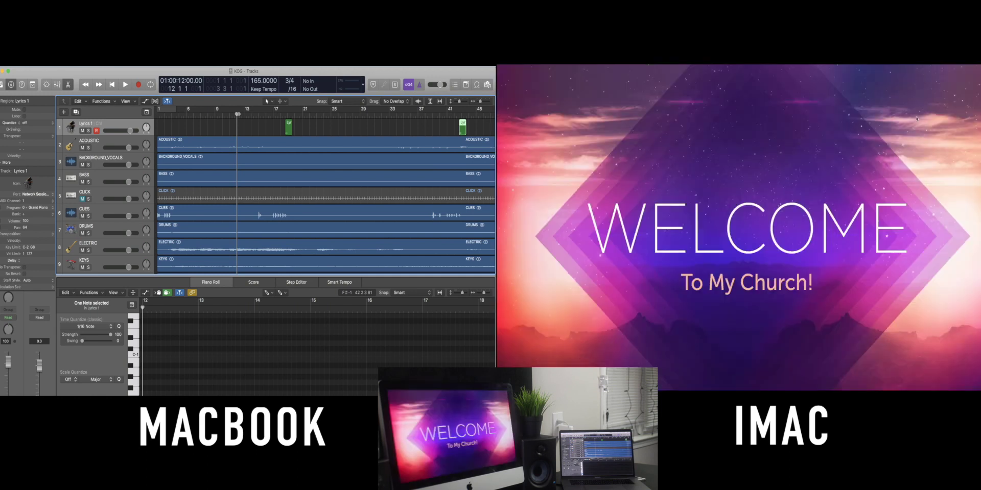
{"action": "key", "text": "Return"}
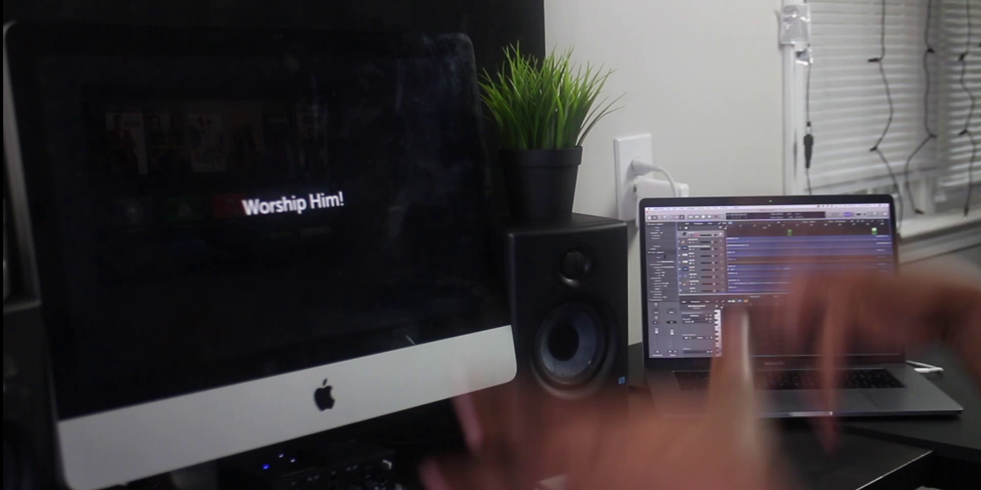
- Play the song from the beginning so both Lyrics regions advance the Proclaim slides
{"action": "key", "text": "space"}
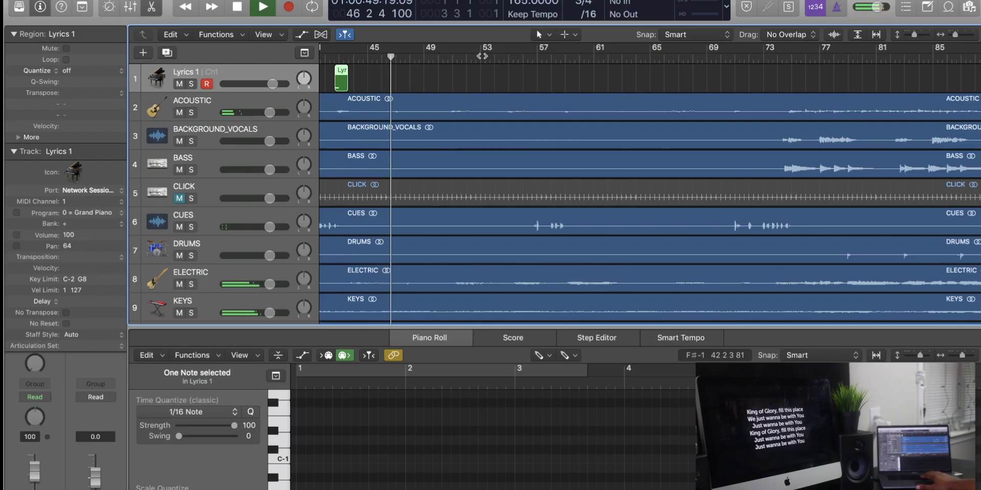
- Stop playback near bar 47 and scroll back to bar 1 with both Lyrics regions visible
{"action": "key", "text": "space"}
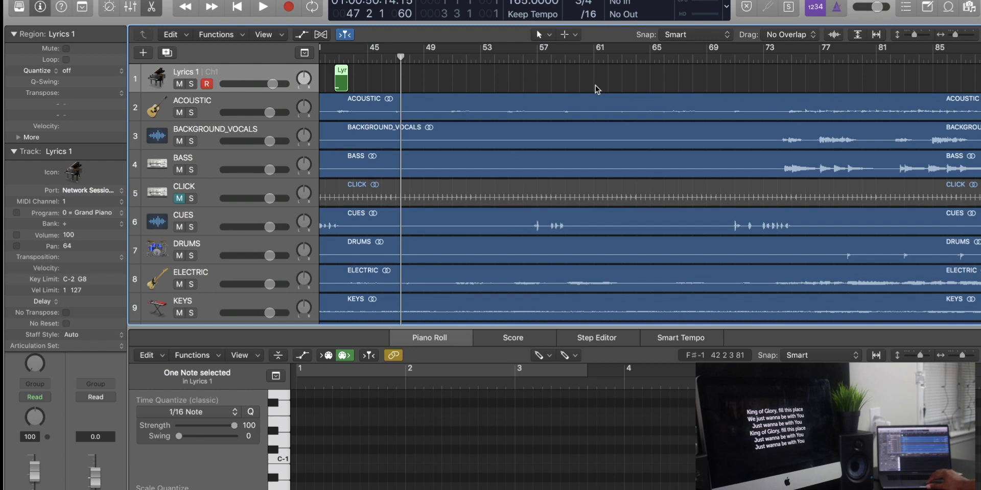
{"action": "scroll", "coordinate": [597, 90], "scroll_direction": "right", "scroll_amount": 20}
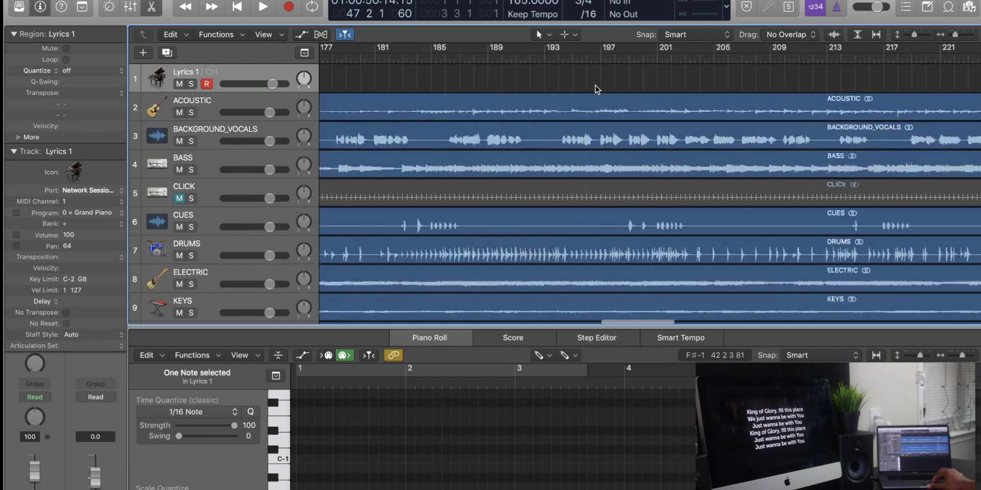
{"action": "scroll", "coordinate": [596, 89], "scroll_direction": "left", "scroll_amount": 20}
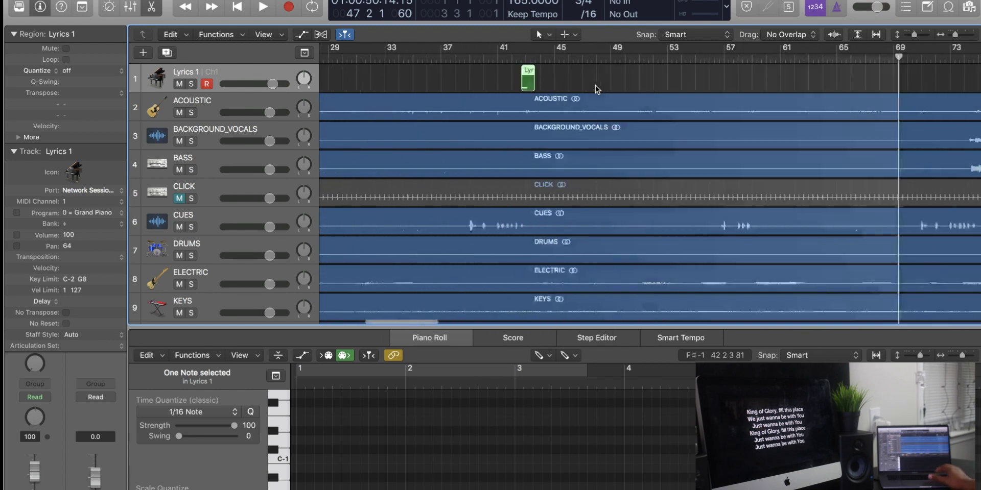
{"action": "scroll", "coordinate": [597, 90], "scroll_direction": "left", "scroll_amount": 5}
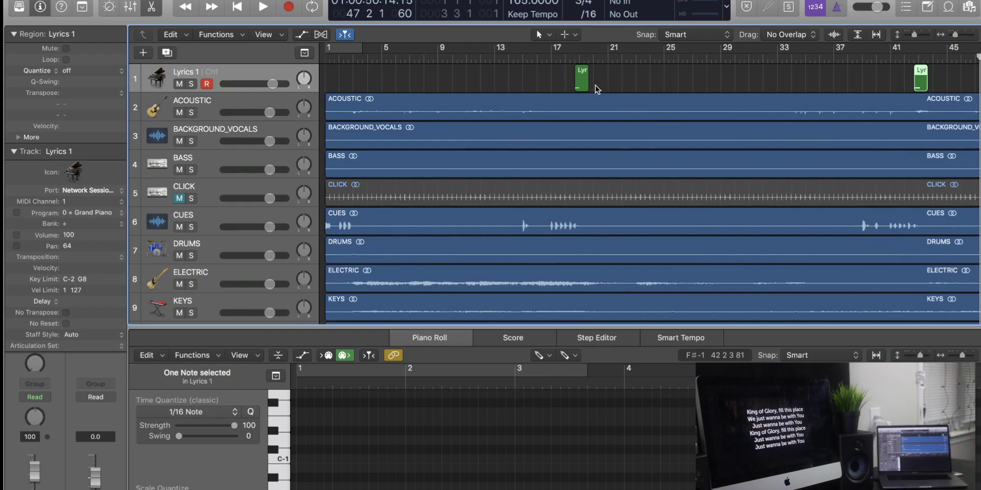